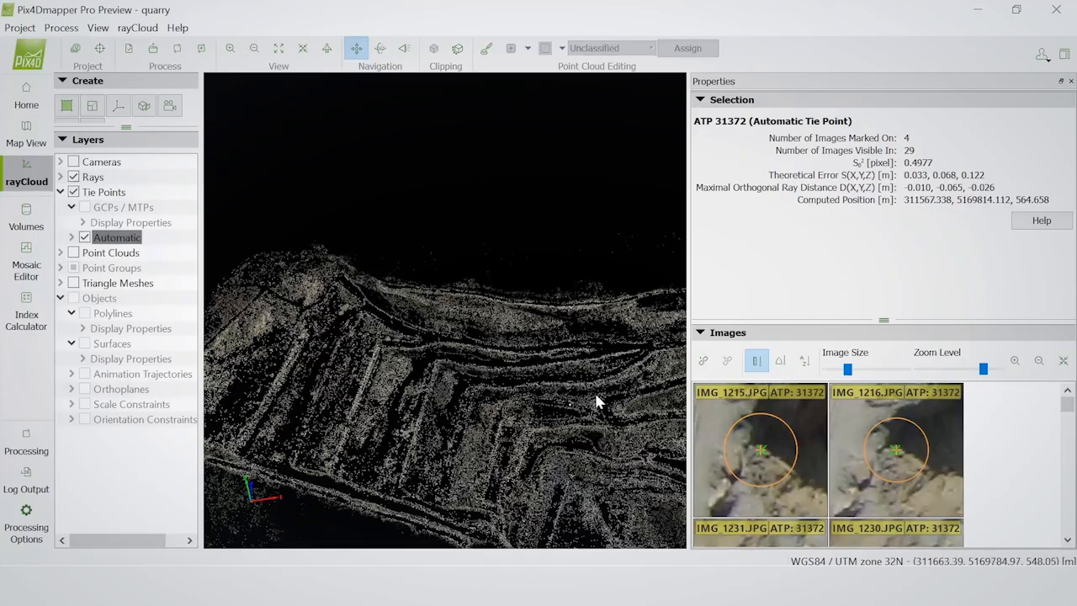
Select an automatic tie point on the quarry's upper ridge and zoom out its images
left_click_drag(630, 401, 577, 401)
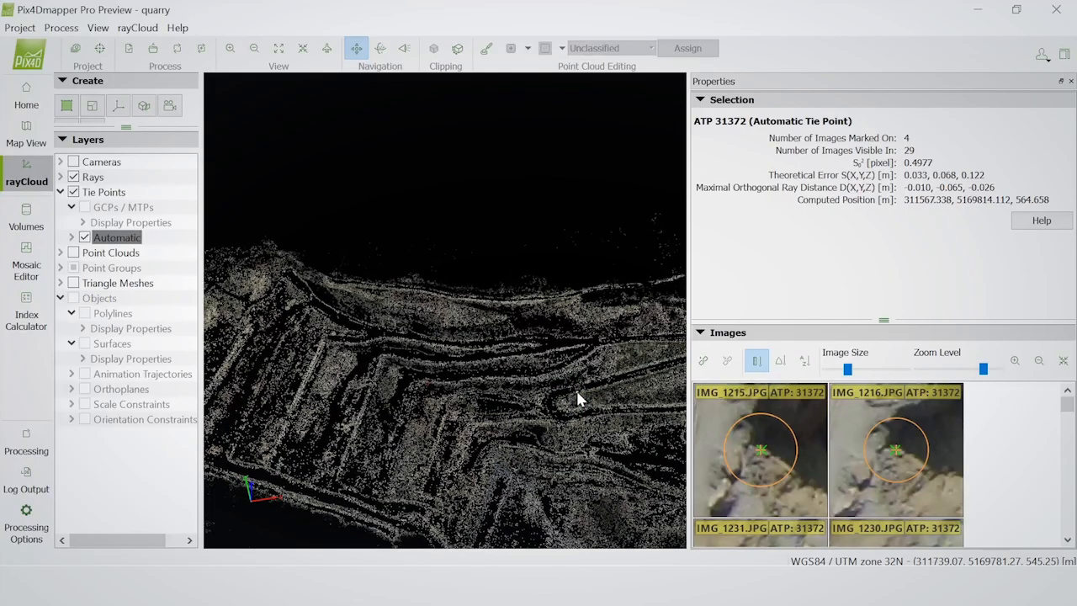
left_click_drag(384, 370, 418, 368)
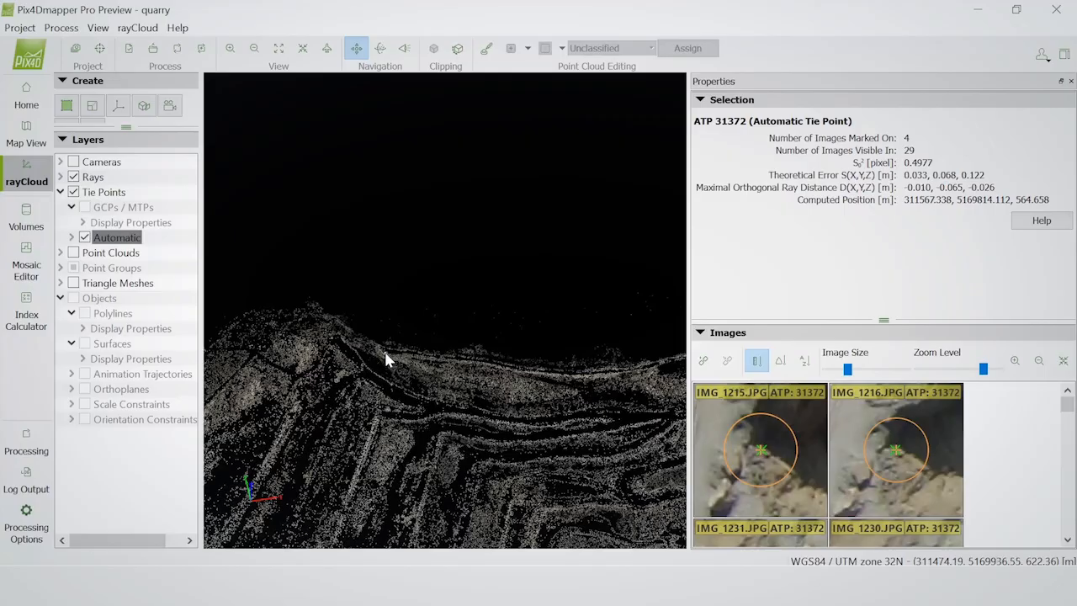
left_click(386, 360)
left_click(1038, 361)
left_click(1039, 368)
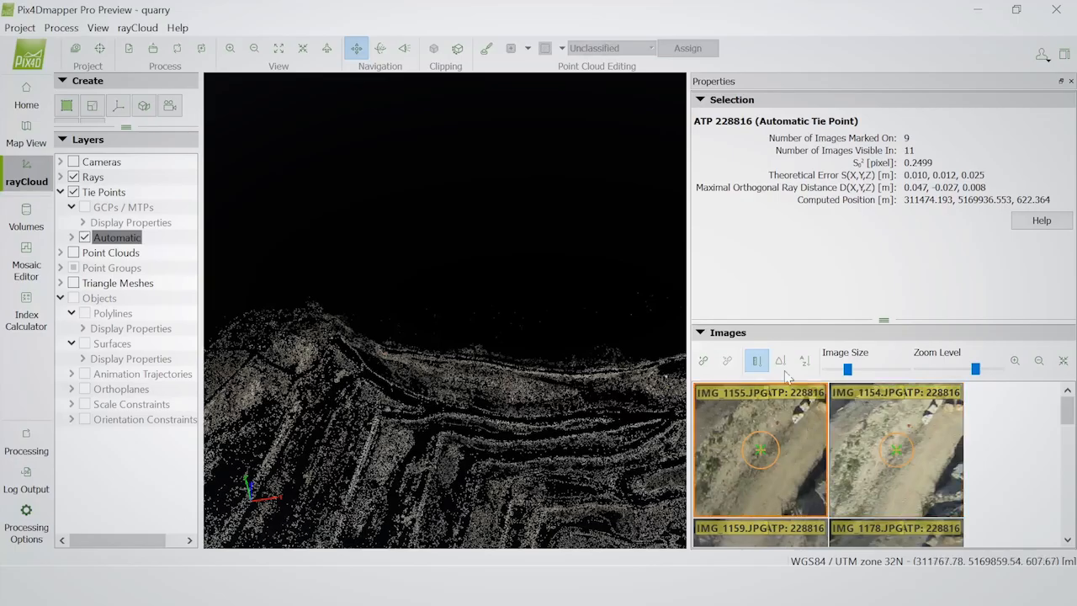
Create a new tie point labelled GCP1 and set its type to 3D GCP
left_click(705, 363)
double_click(955, 139)
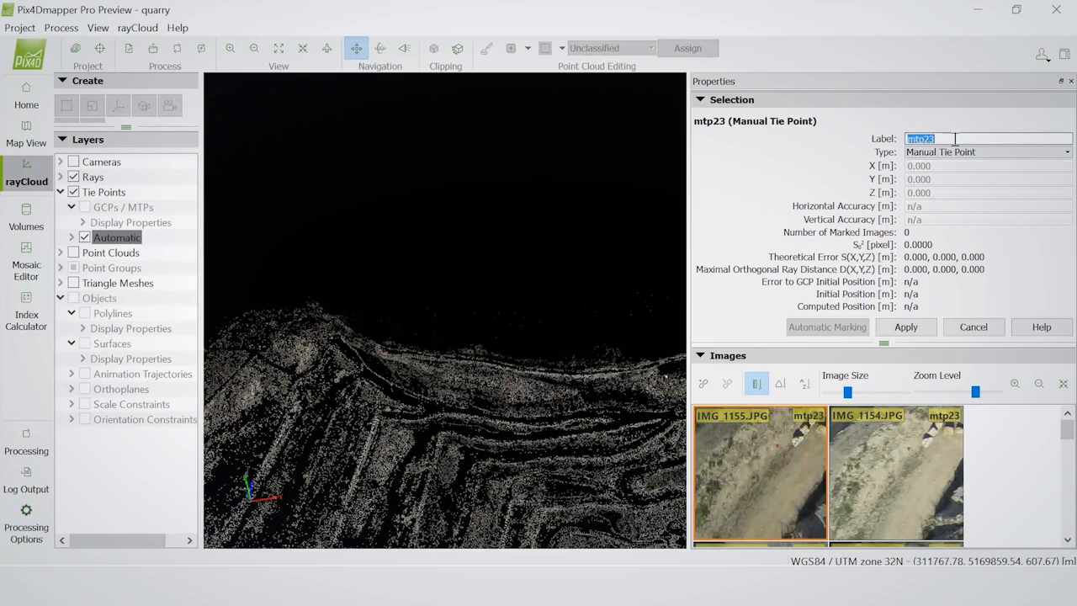
type("GCP1")
left_click(955, 151)
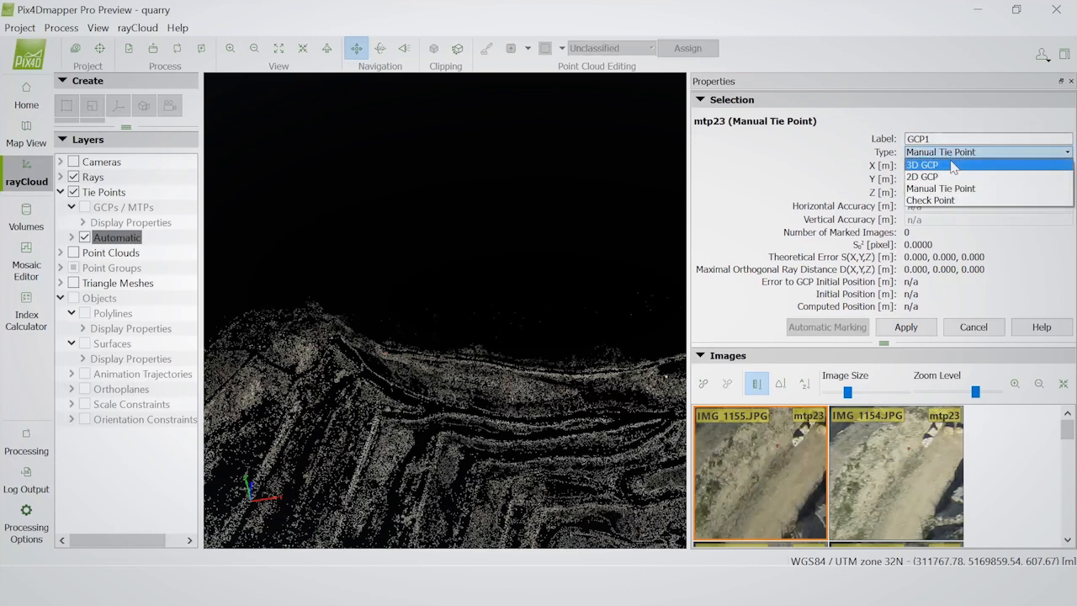
left_click(945, 165)
Set GCP1's coordinates to X 100, Y 150 and Z 25 m
double_click(945, 166)
type("00.000")
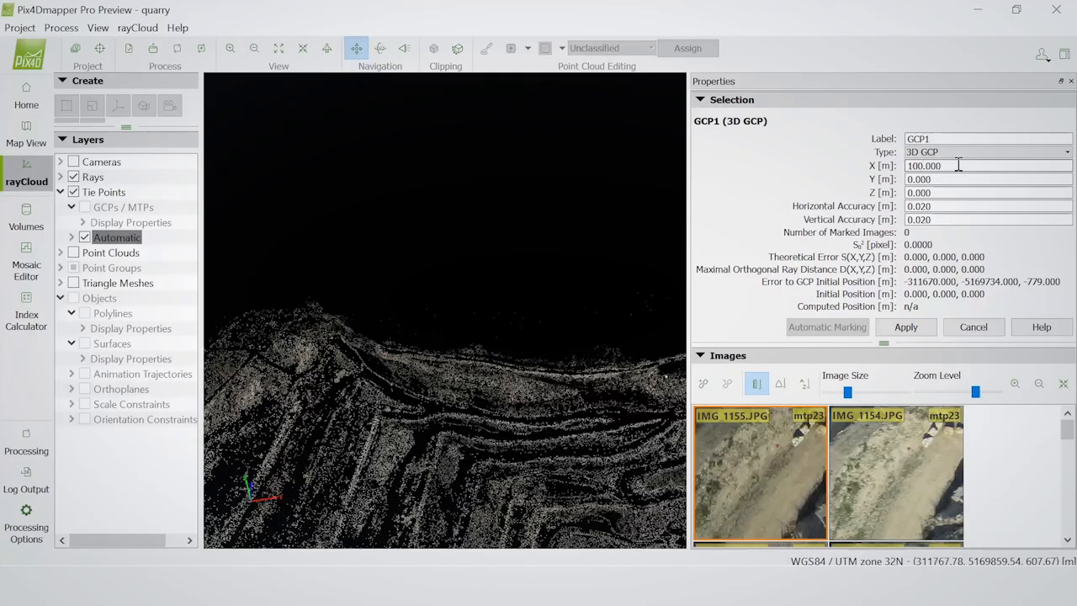
key("Tab")
type("15")
left_click(915, 193)
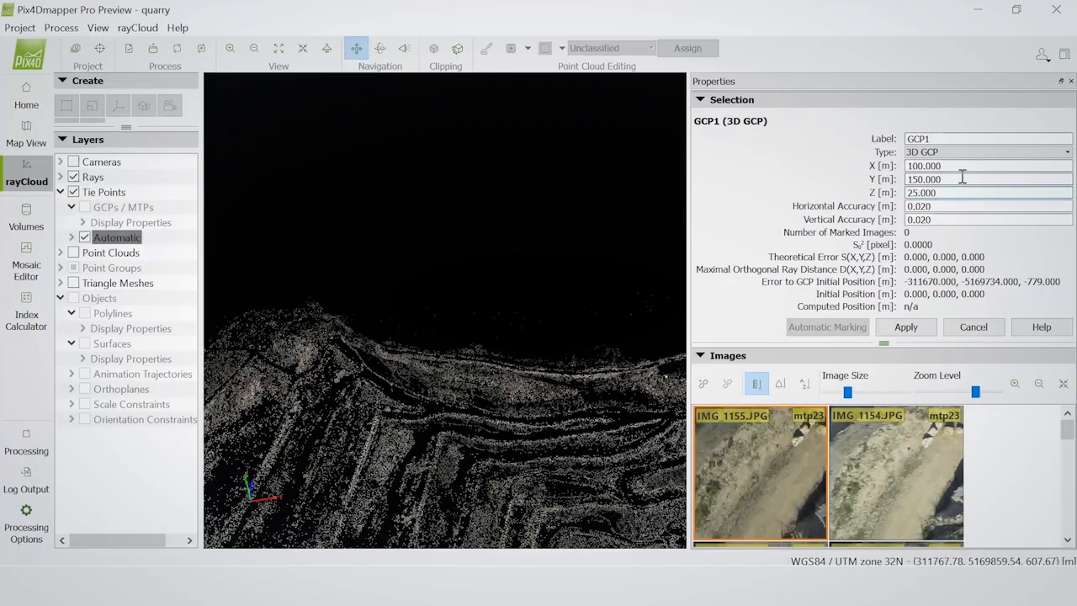
left_click(890, 326)
Mark GCP1 on the red target in IMG_1155 and IMG_1154 and apply the marks
scroll(774, 450, "up", 5)
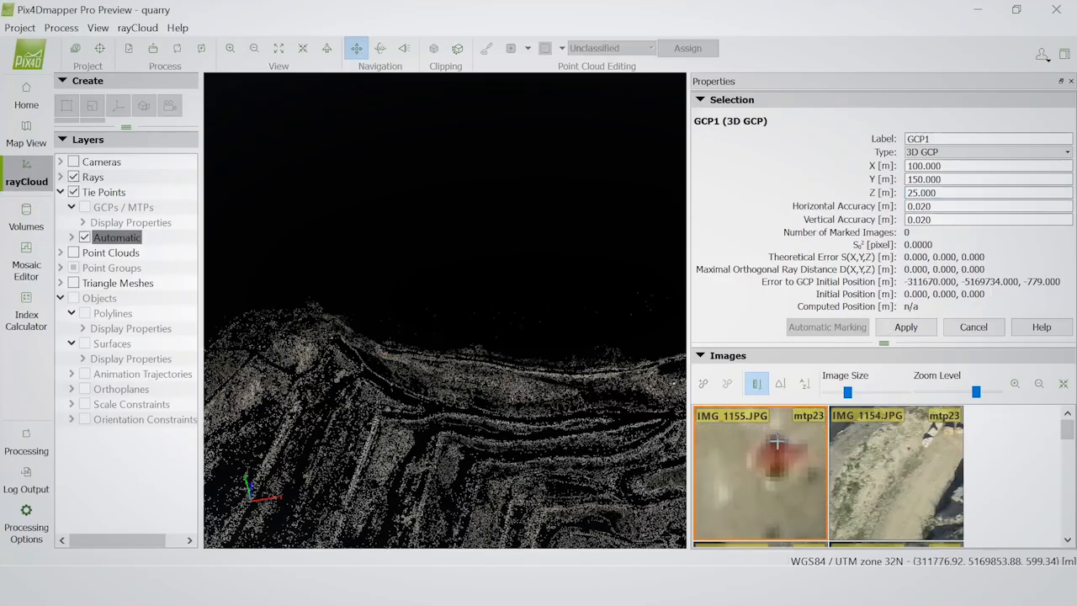
scroll(886, 460, "up", 5)
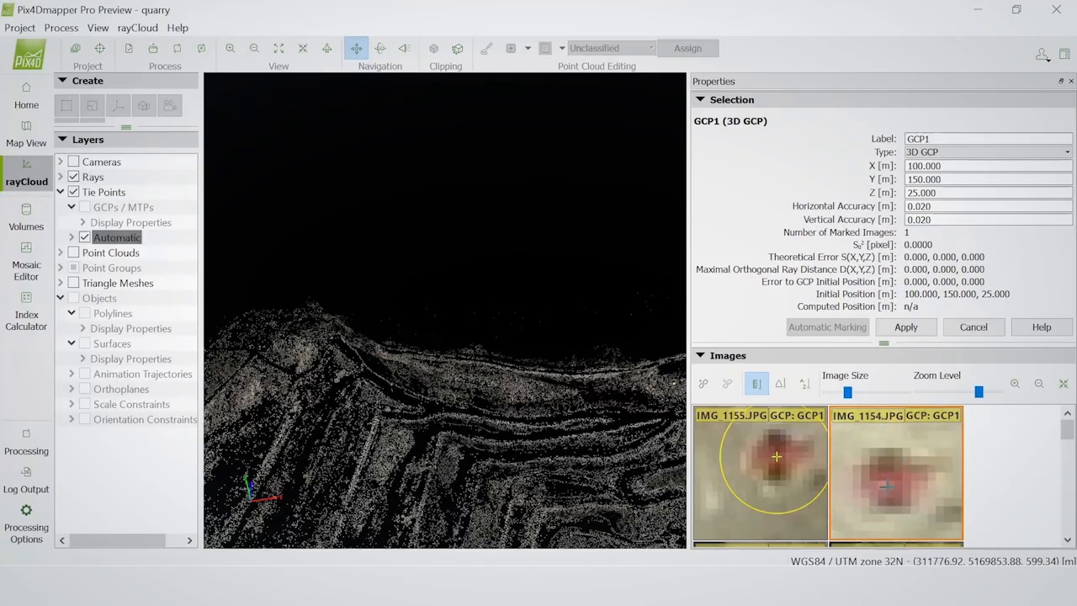
left_click(886, 482)
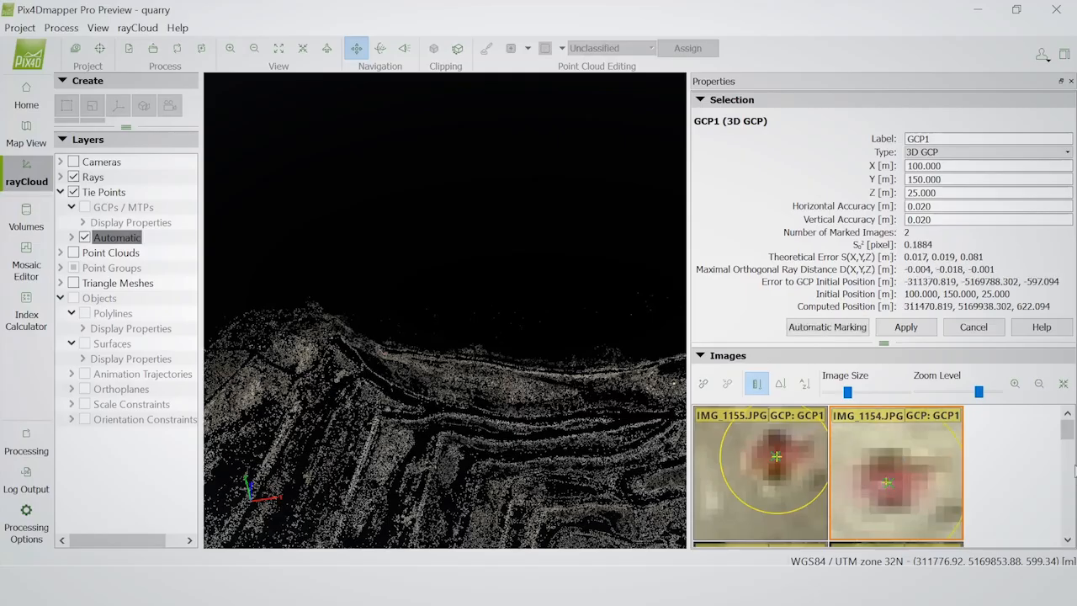
left_click(906, 326)
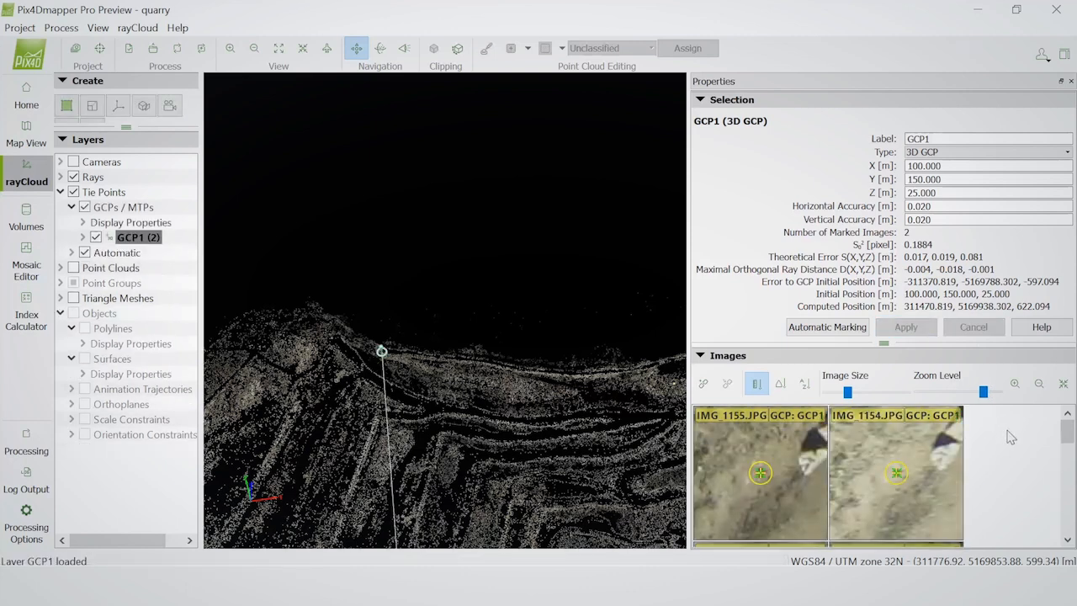
Mark GCP1 on the red target in IMG_1159 and IMG_1158 as well and apply the additional marks
left_click(1068, 513)
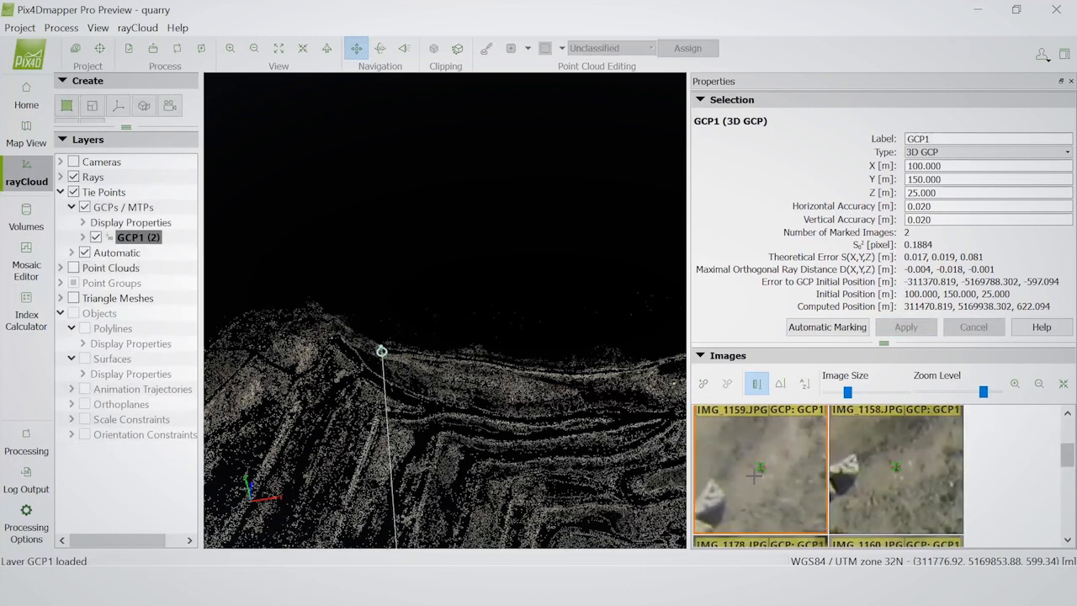
scroll(760, 465, "up", 5)
scroll(760, 465, "up", 3)
left_click(757, 502)
scroll(908, 459, "up", 6)
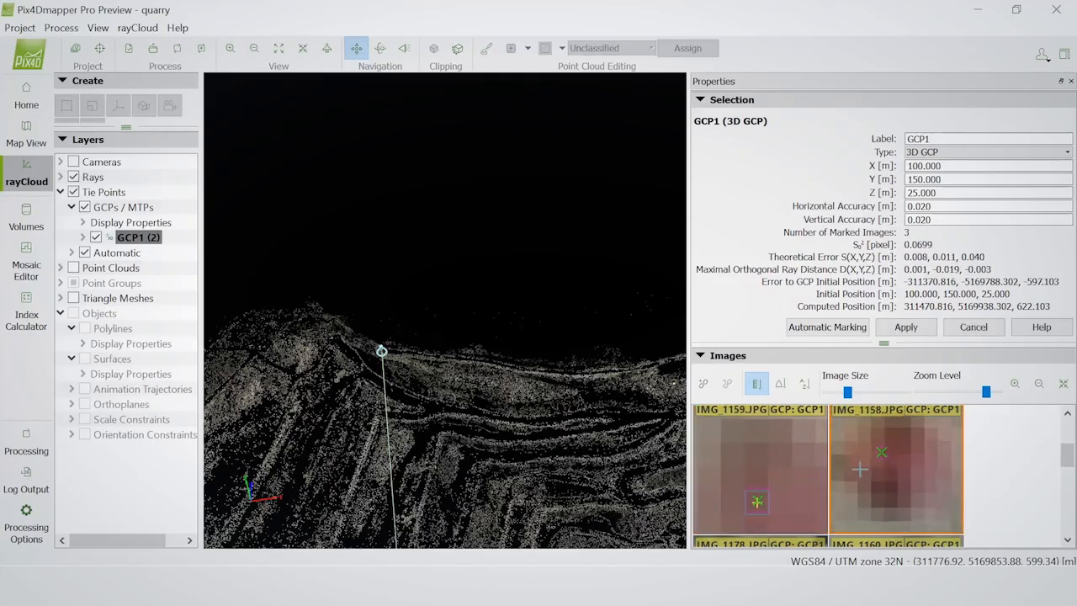
left_click(893, 447)
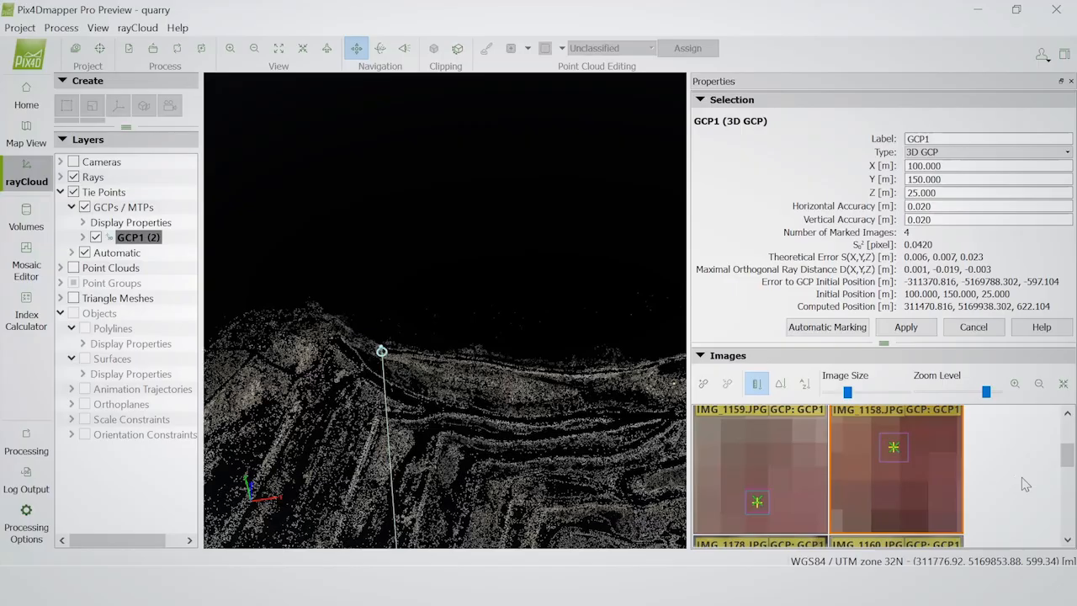
left_click(905, 327)
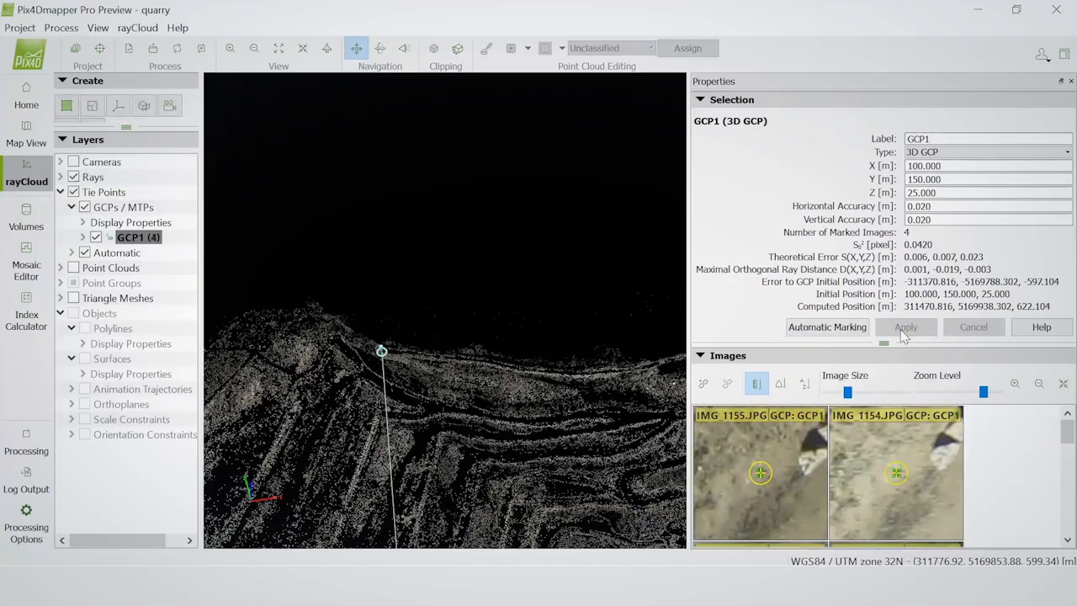
Remove GCP1 from the project in the GCP/MTP Manager and accept the change
scroll(545, 482, "up", 1)
left_click_drag(545, 482, 457, 320)
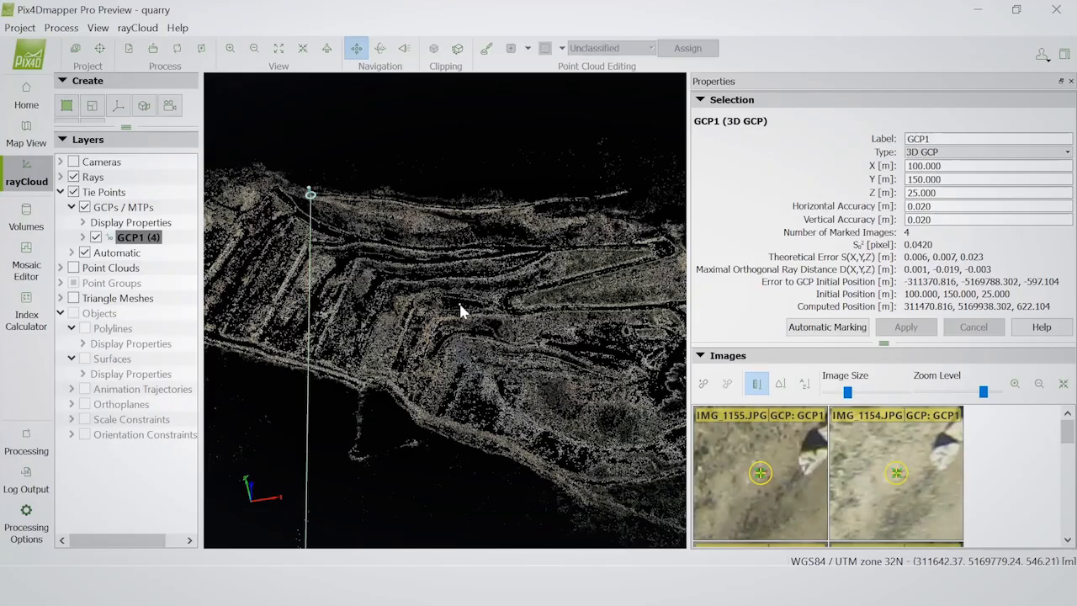
left_click(178, 49)
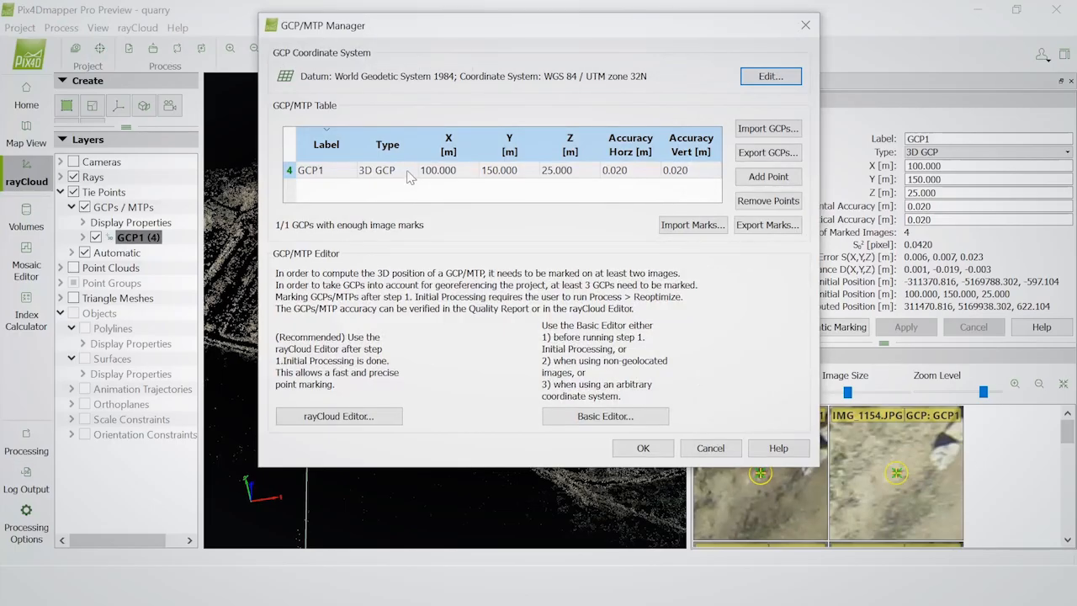
left_click(410, 174)
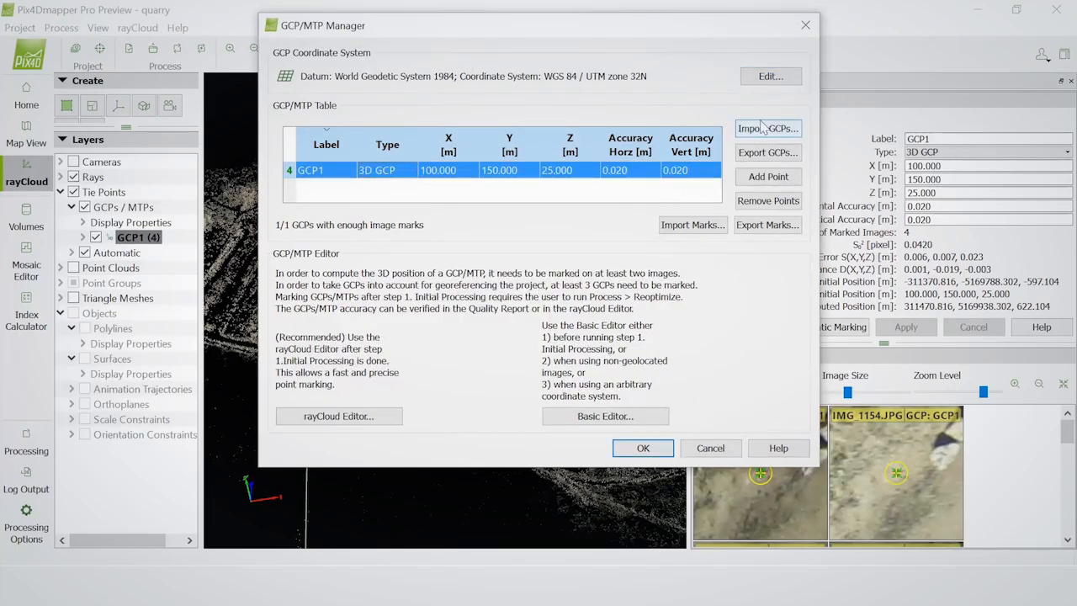
left_click(768, 200)
left_click(661, 454)
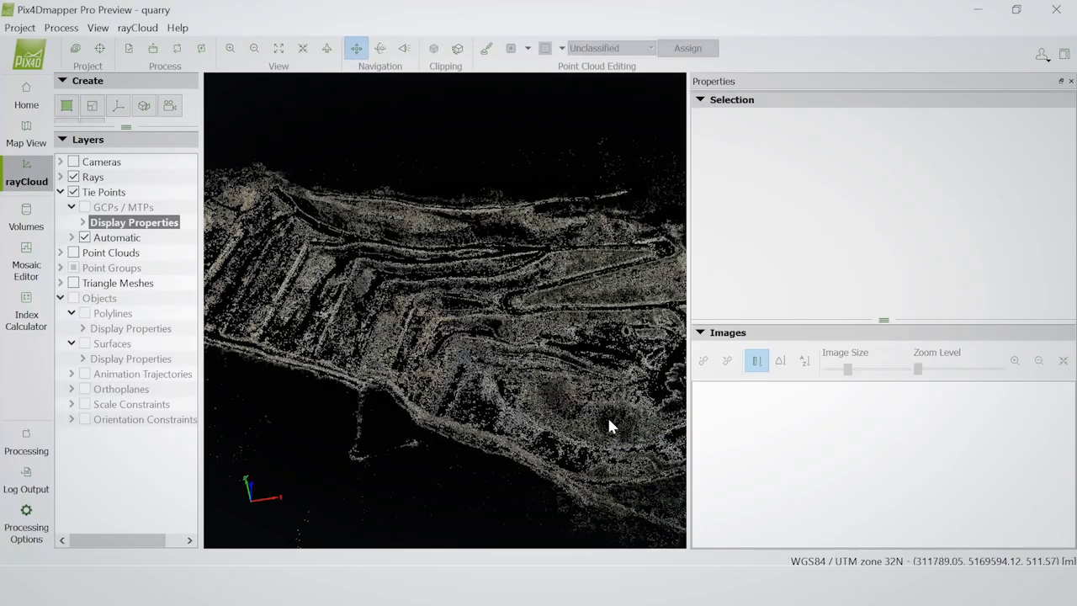
Start importing ground control points in the GCP/MTP Manager with X, Y, Z coordinate order and open the file selection
left_click_drag(617, 410, 329, 385)
middle_click_drag(621, 368, 500, 365)
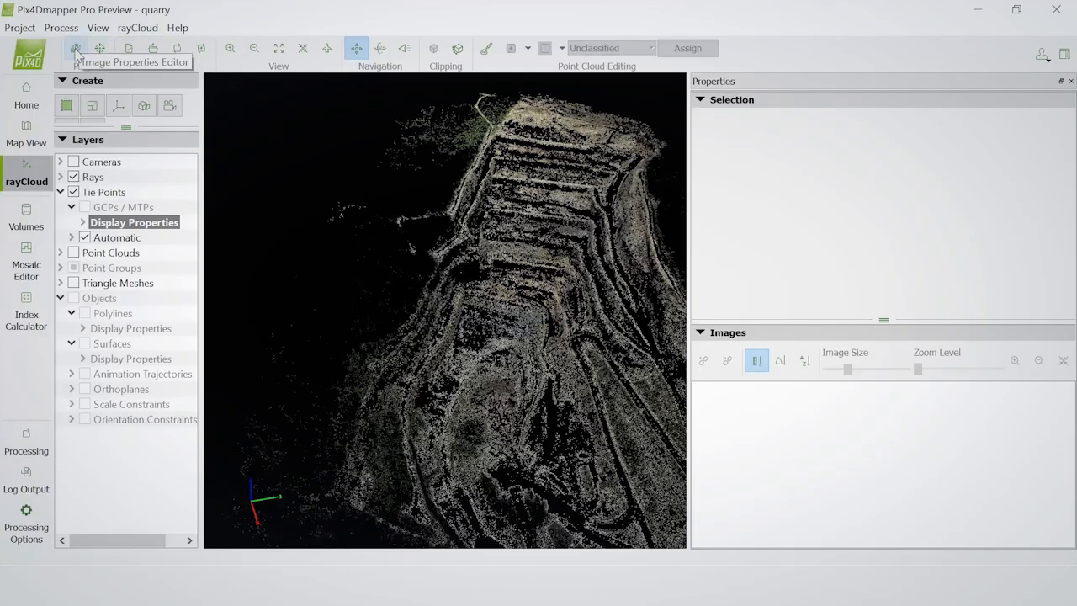
left_click(100, 50)
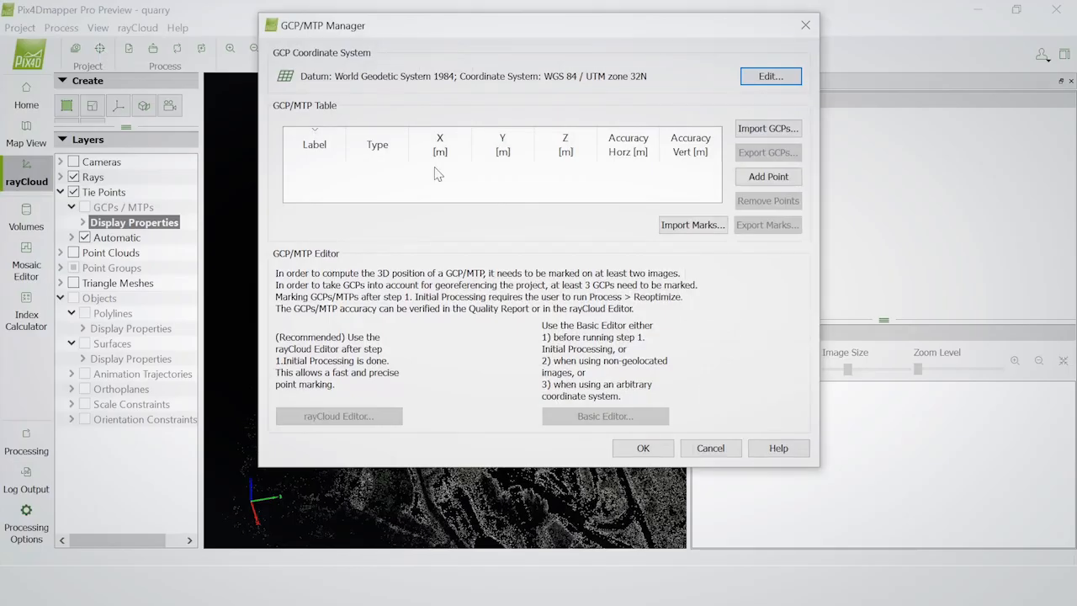
left_click(779, 129)
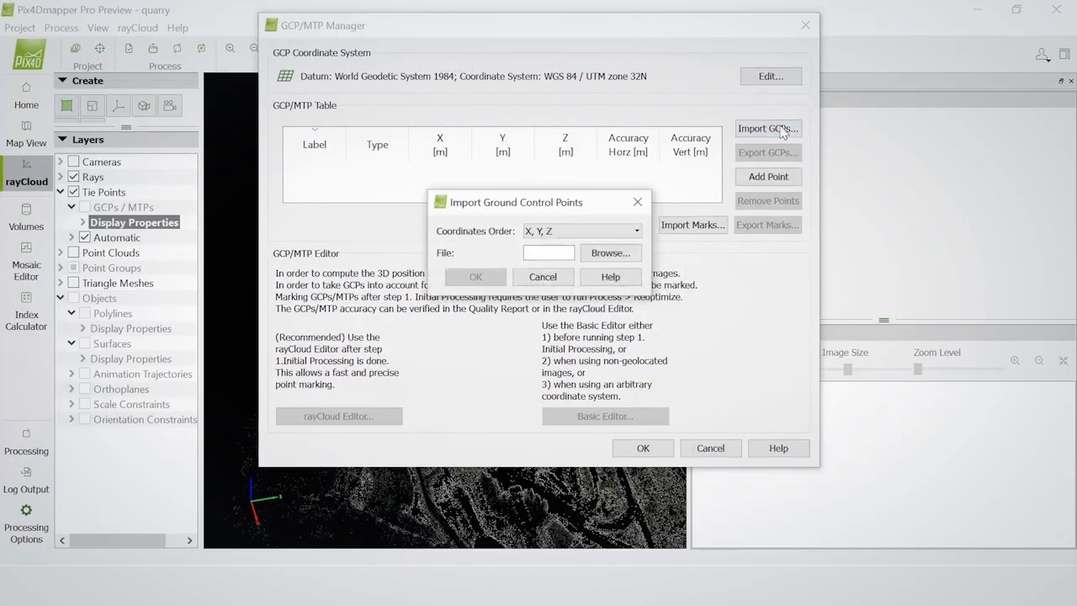
left_click(619, 253)
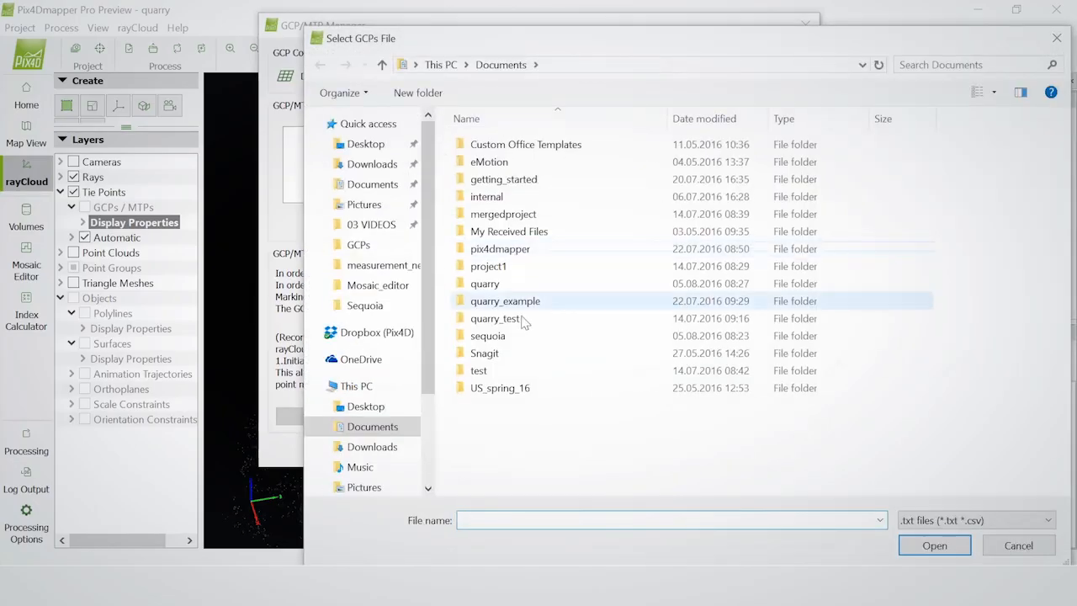
Import the GCP file from US_spring_16/demo_projects/mining/00_ORIGINAL/inputs, enlarge the manager to show all points, and accept them
double_click(505, 385)
double_click(509, 145)
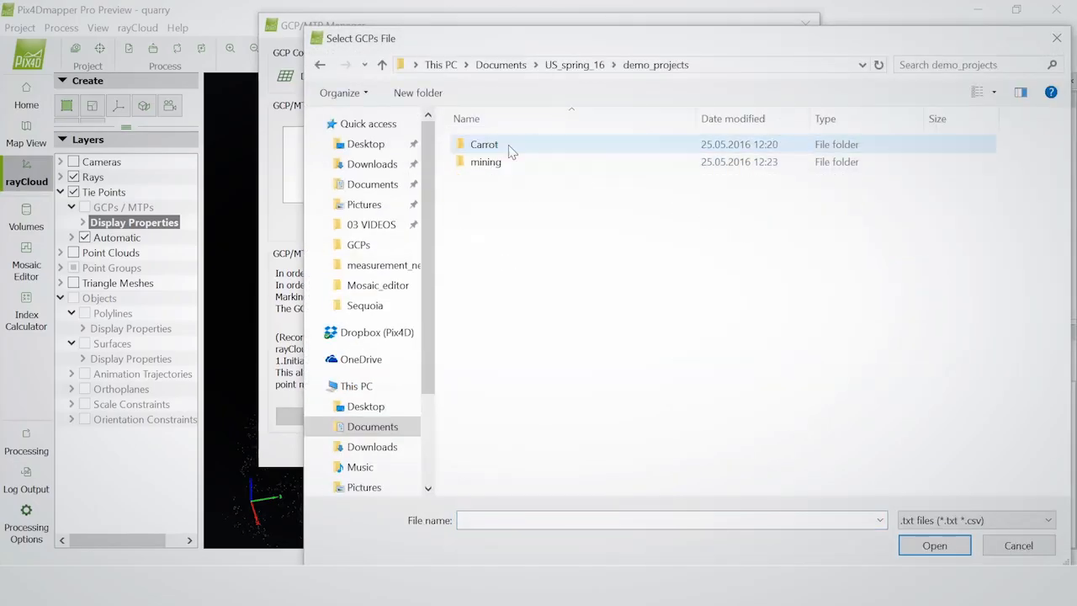
double_click(495, 163)
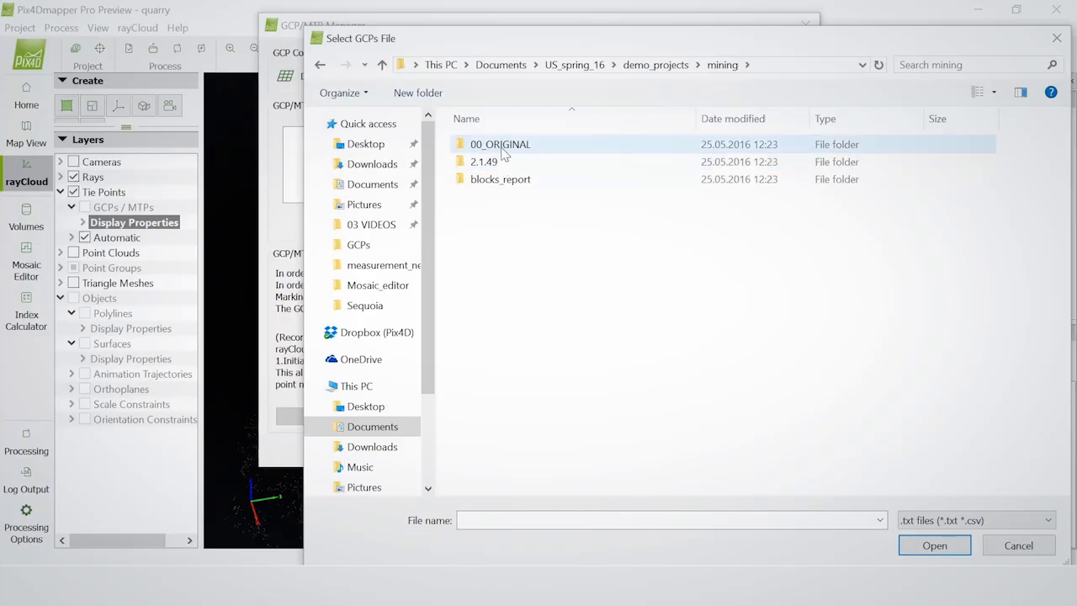
double_click(500, 147)
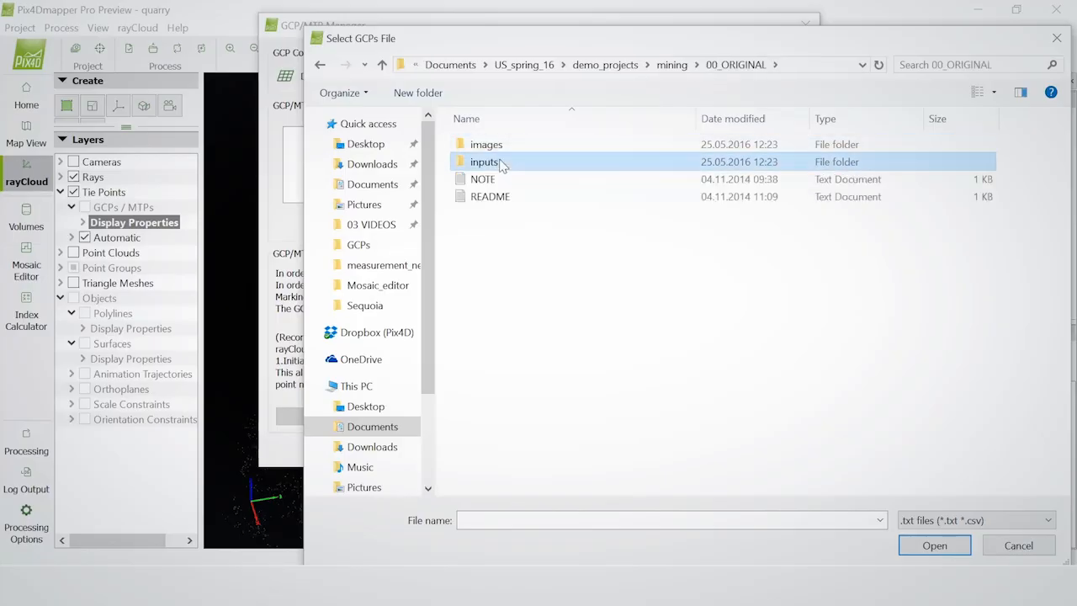
double_click(488, 162)
left_click(503, 184)
double_click(503, 182)
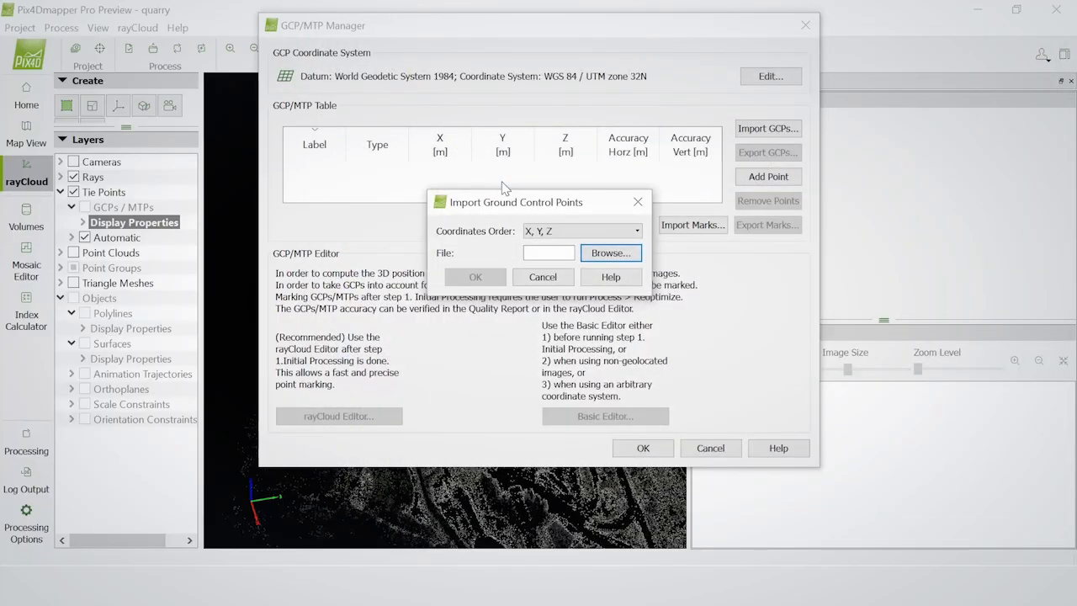
left_click(475, 278)
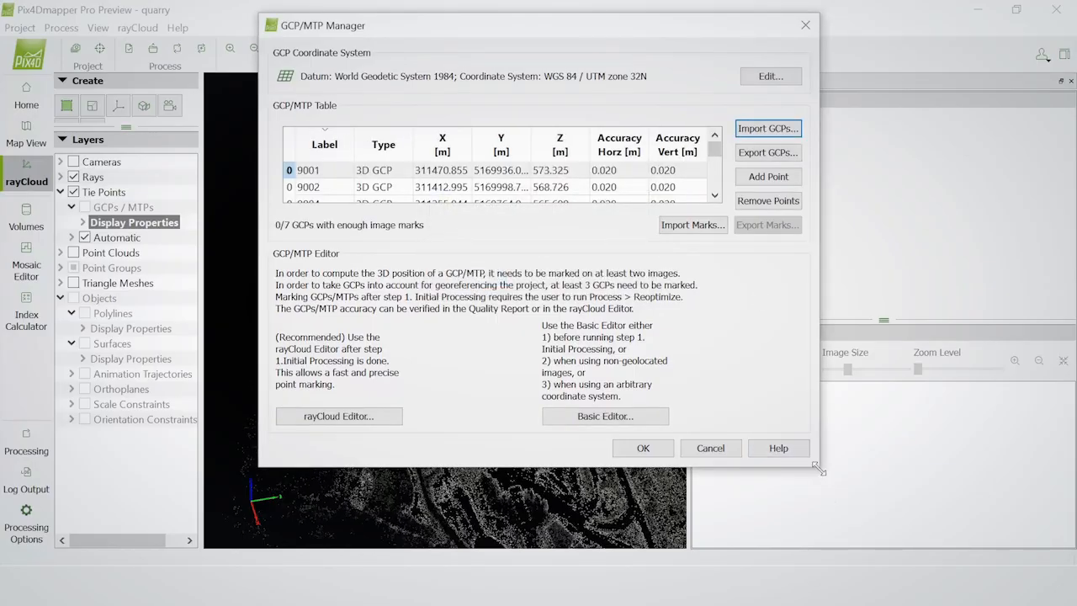
left_click_drag(820, 472, 1051, 564)
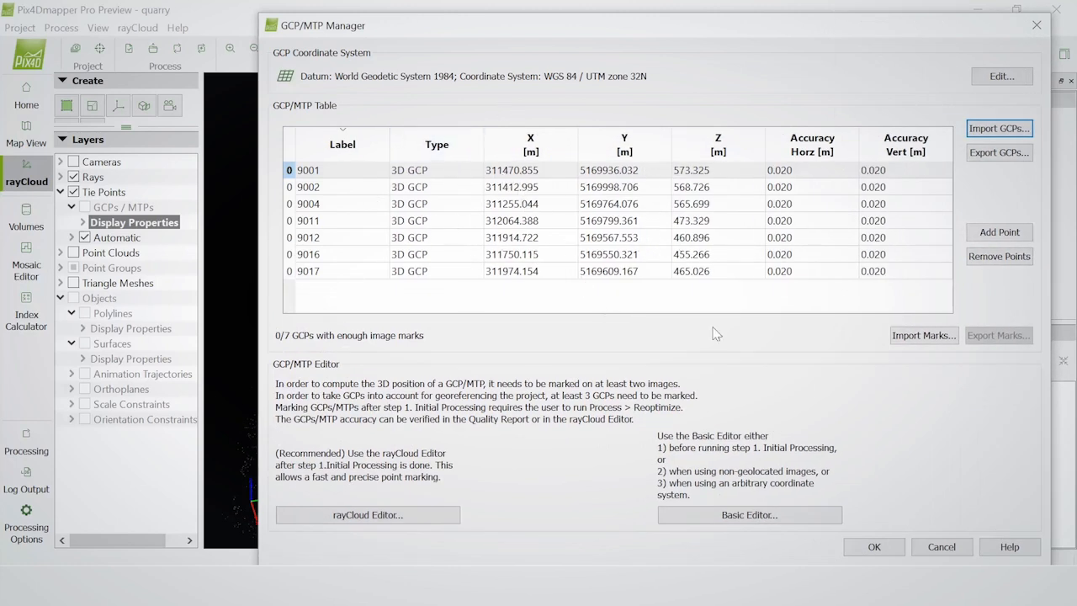
left_click(875, 547)
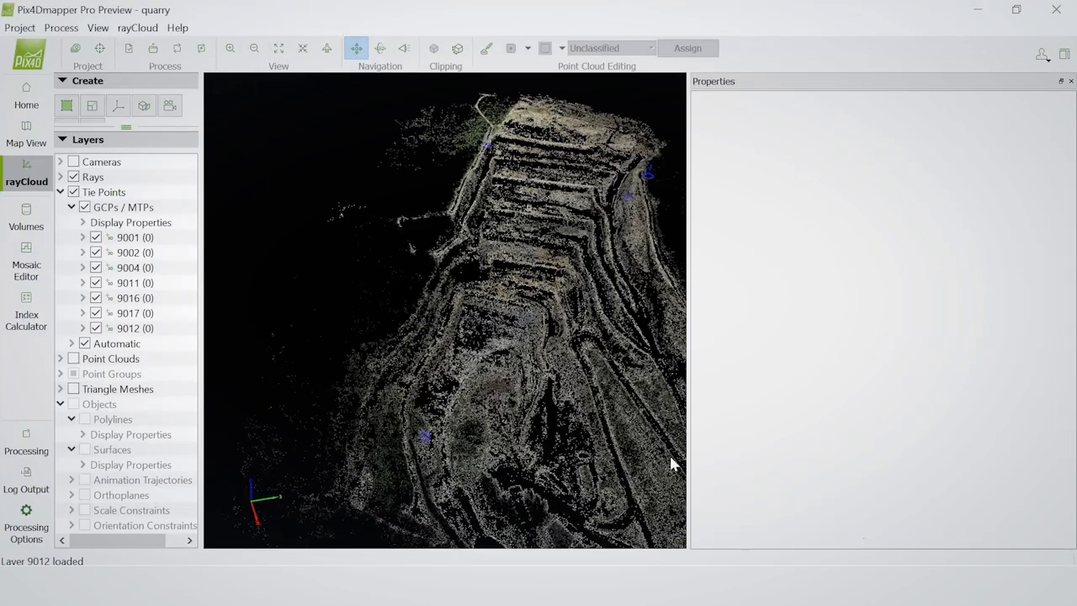
left_click_drag(485, 389, 570, 211)
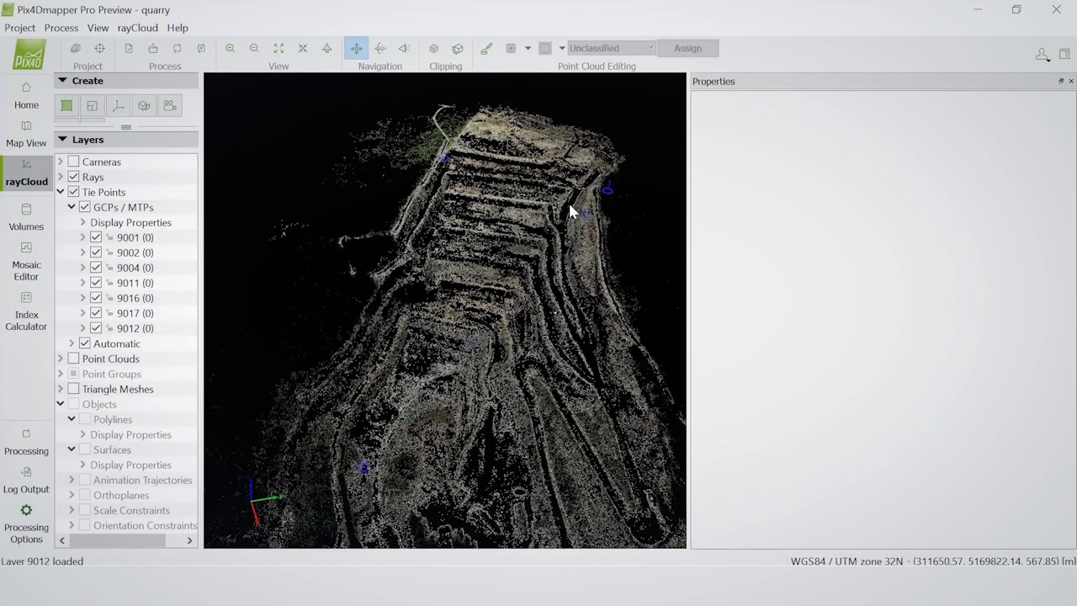
left_click_drag(420, 419, 594, 449)
left_click(558, 418)
mouse_move(559, 418)
middle_mouse_down()
mouse_move(546, 420)
mouse_move(526, 384)
mouse_move(533, 337)
middle_mouse_up()
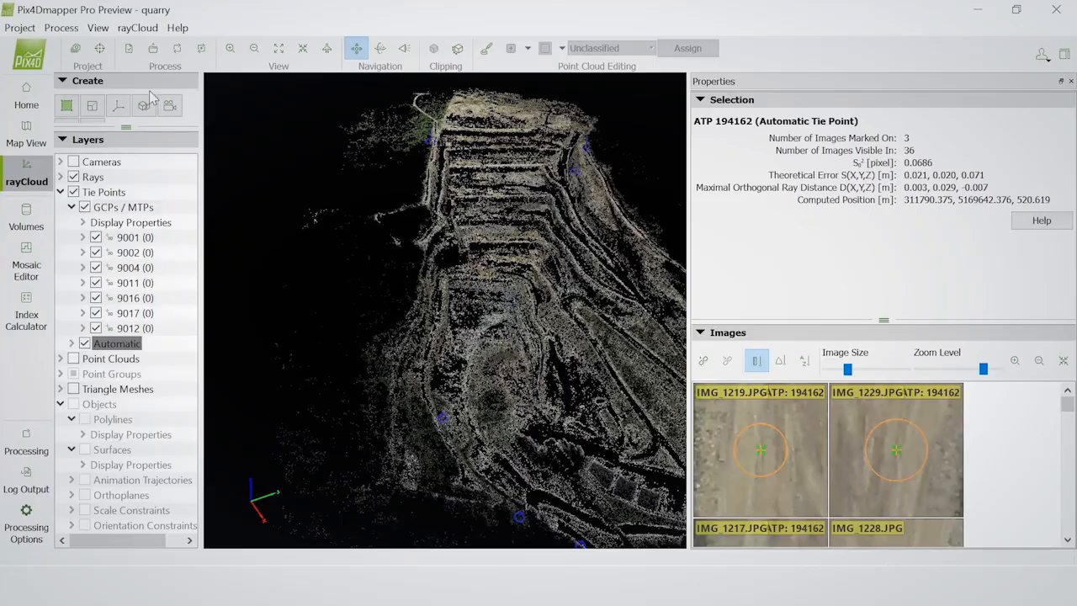
Set the GCP vertical coordinate system to MSL egm96 through the advanced coordinate options and accept the GCP/MTP Manager
left_click(101, 49)
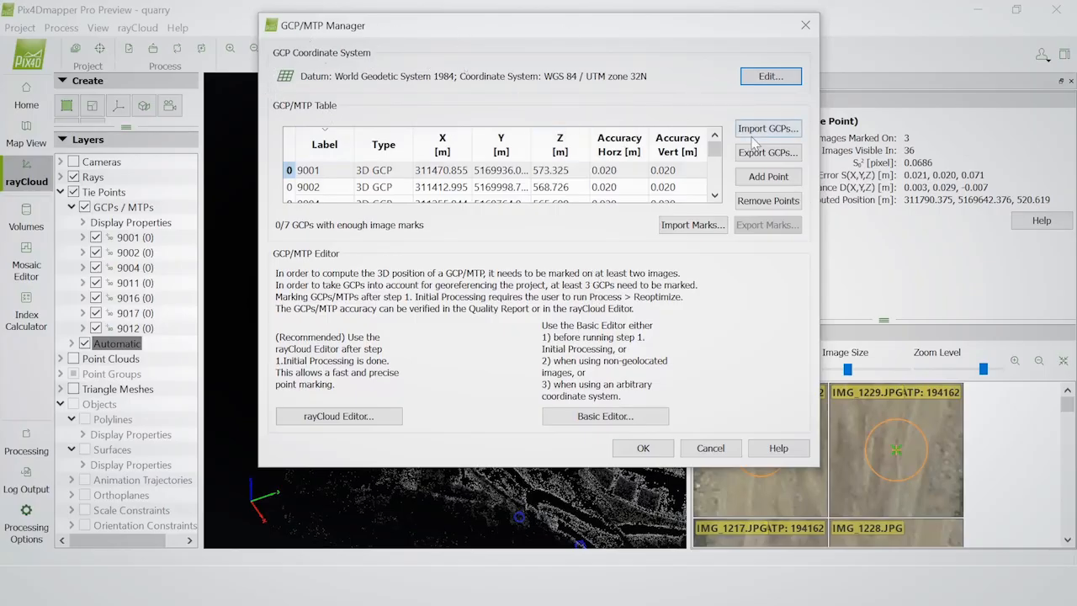
left_click(770, 77)
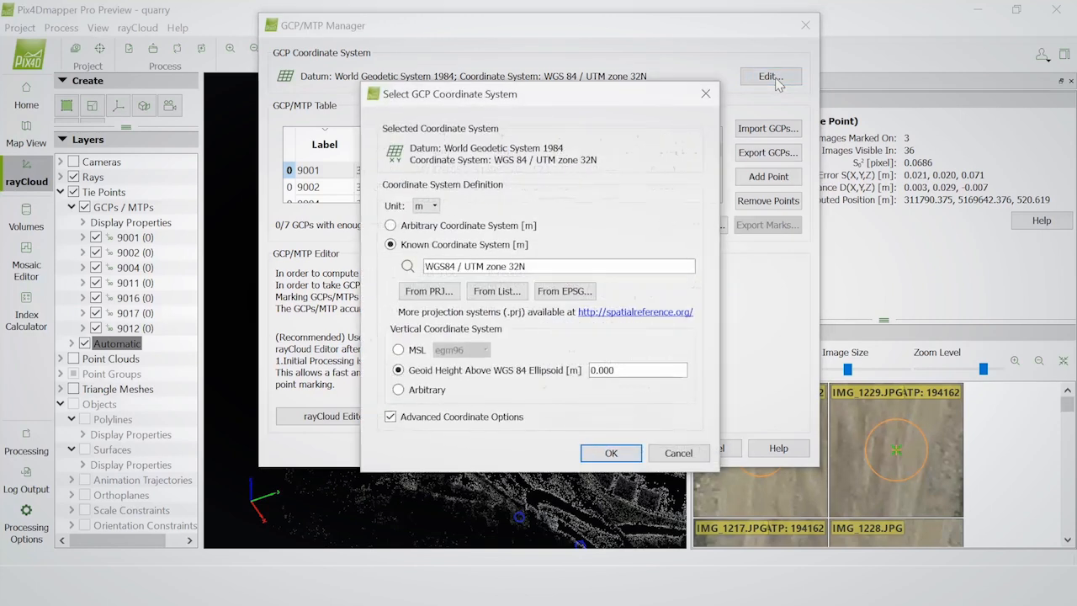
left_click(390, 417)
left_click(390, 289)
left_click(398, 350)
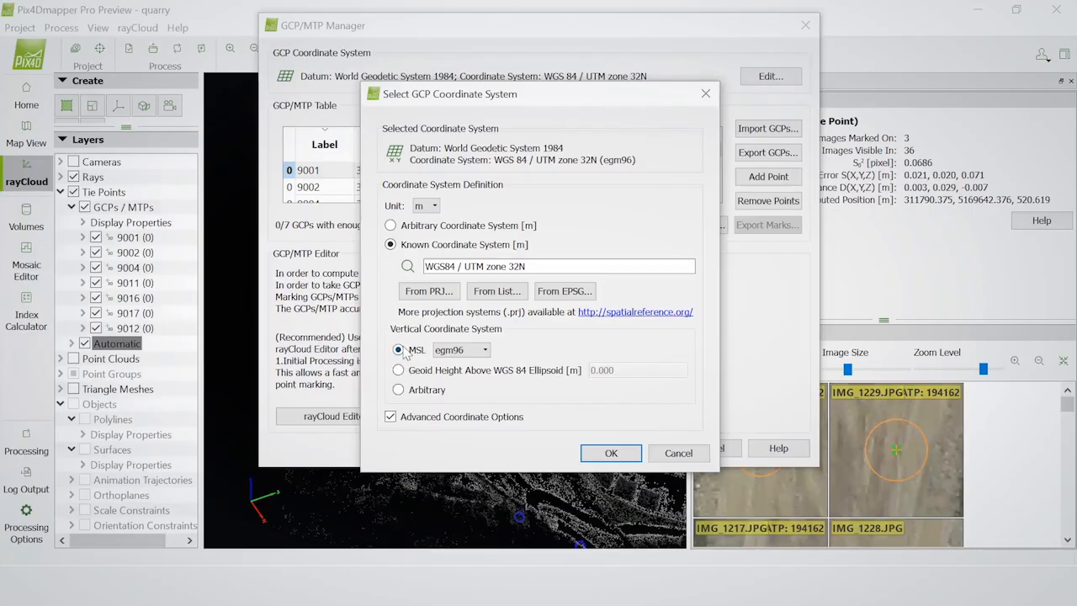
left_click(608, 454)
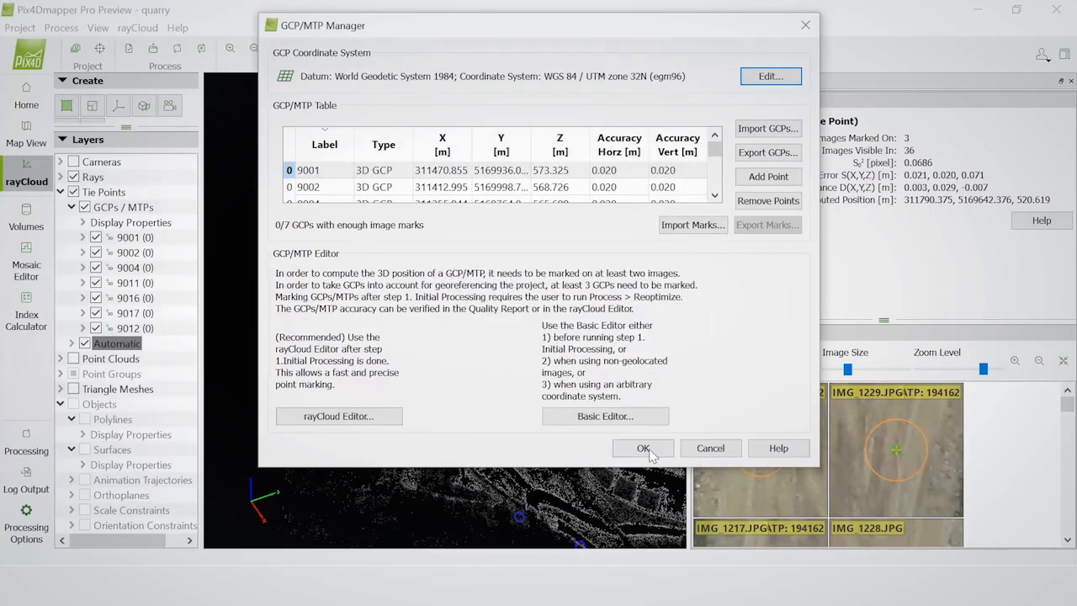
left_click(641, 448)
Select GCP 9016 in the point cloud and mark its red target in IMG_1266 and IMG_1253
left_click_drag(438, 433, 544, 467)
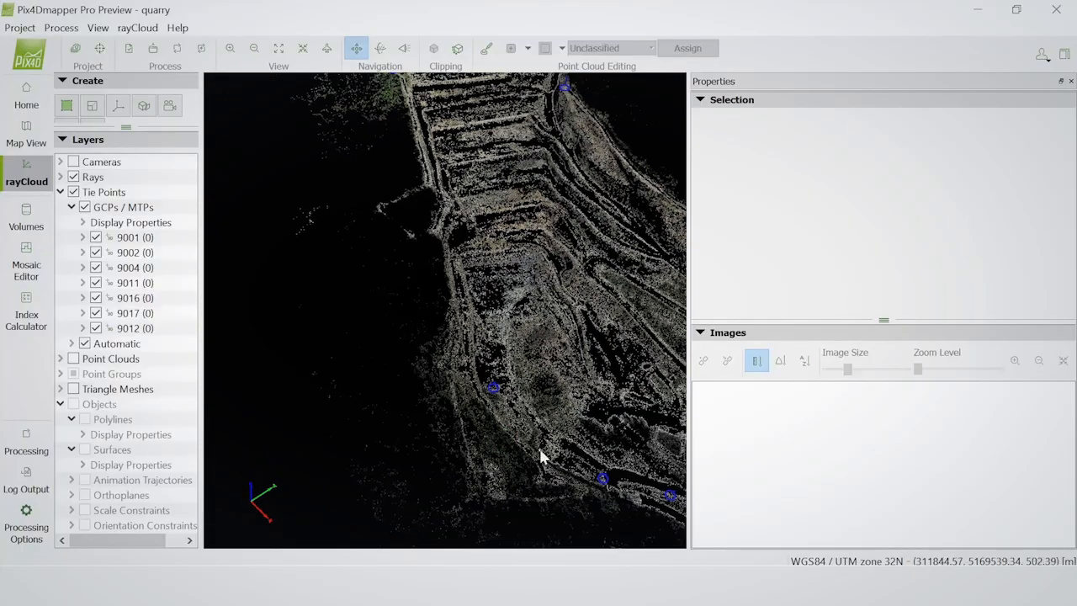
left_click(493, 388)
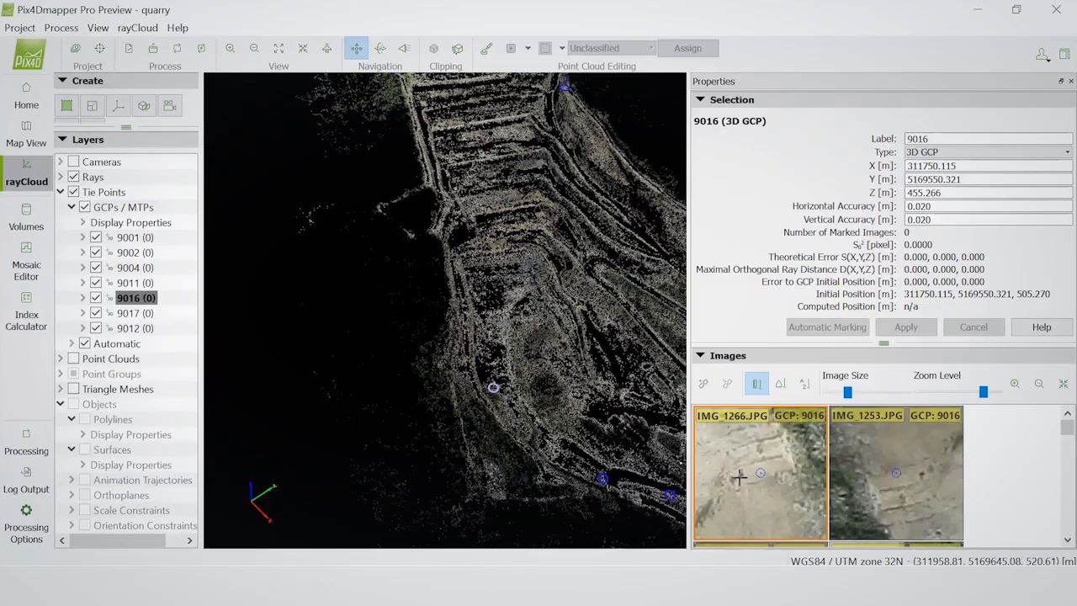
scroll(739, 472, "up", 5)
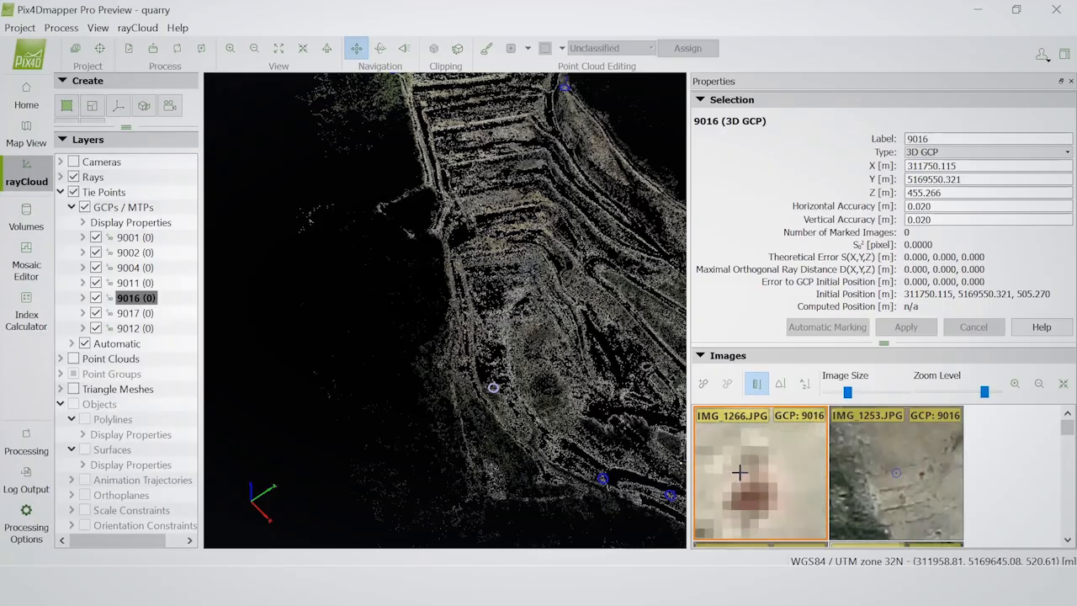
left_click(752, 496)
scroll(901, 475, "up", 5)
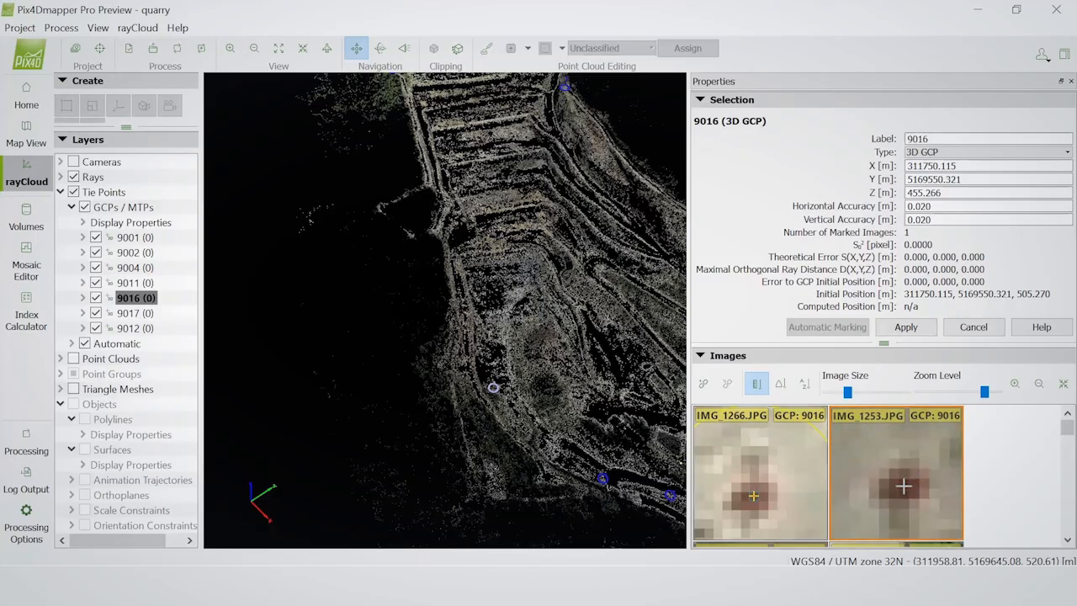
left_click(903, 485)
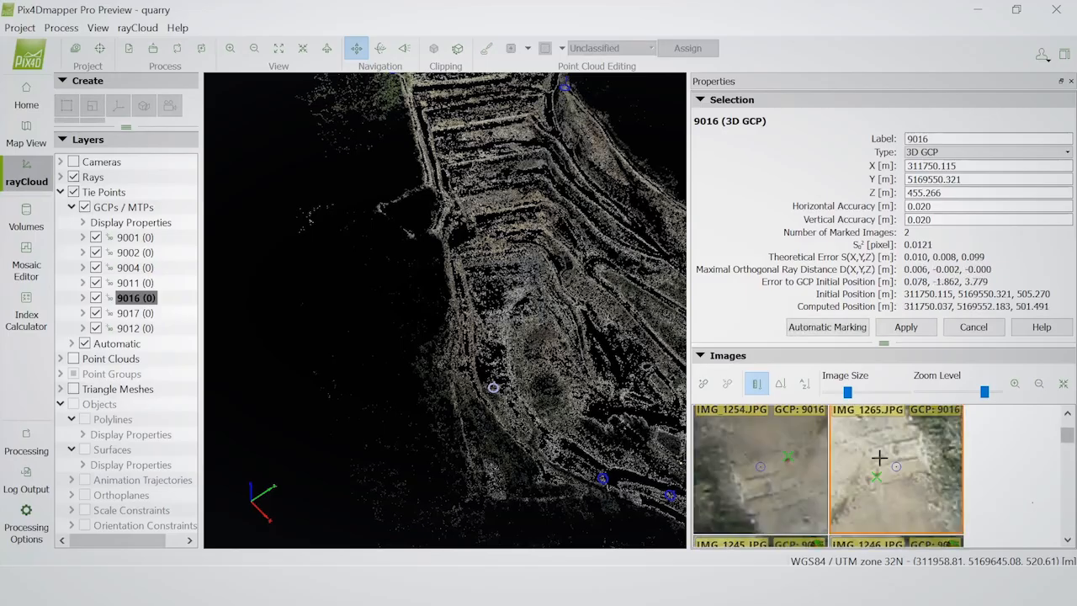
Mark GCP 9016 on the red target in IMG_1254 and IMG_1265 as well and apply the marks
scroll(789, 459, "up", 2)
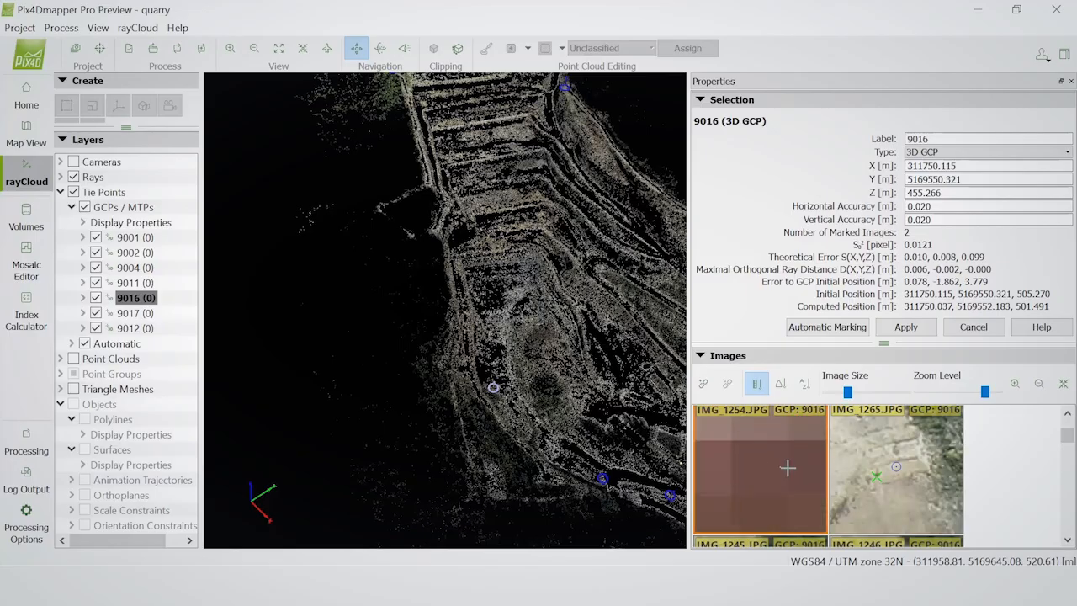
left_click(894, 490)
scroll(878, 468, "up", 3)
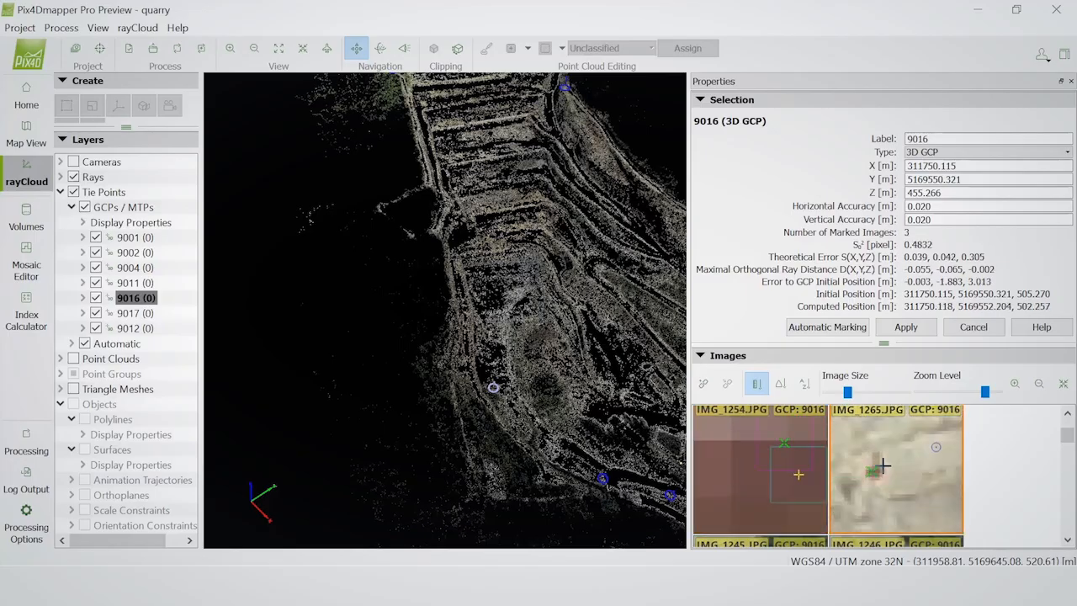
scroll(859, 492, "up", 3)
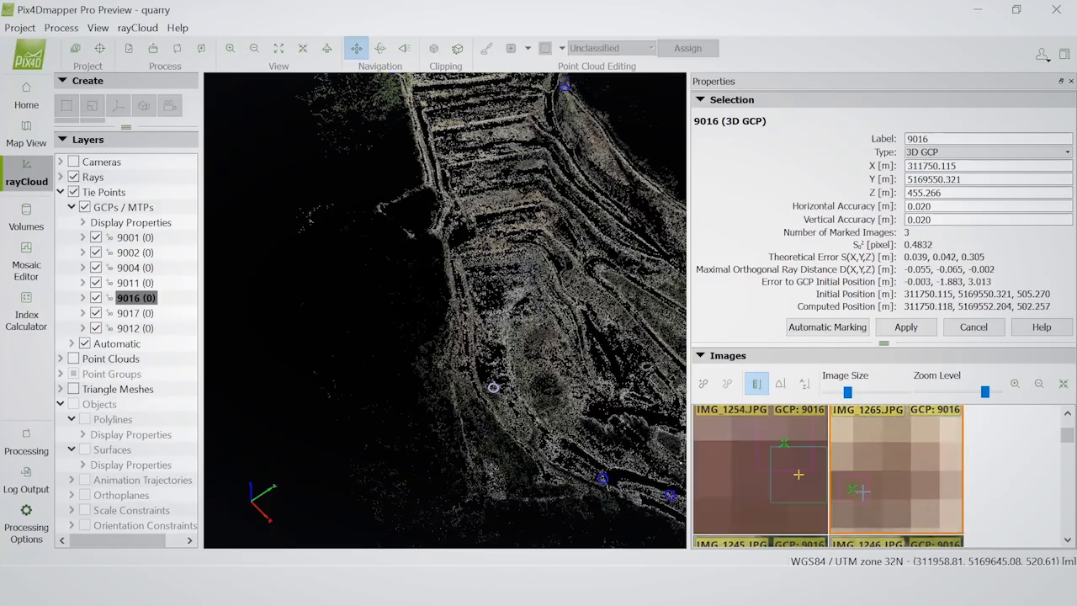
left_click(859, 490)
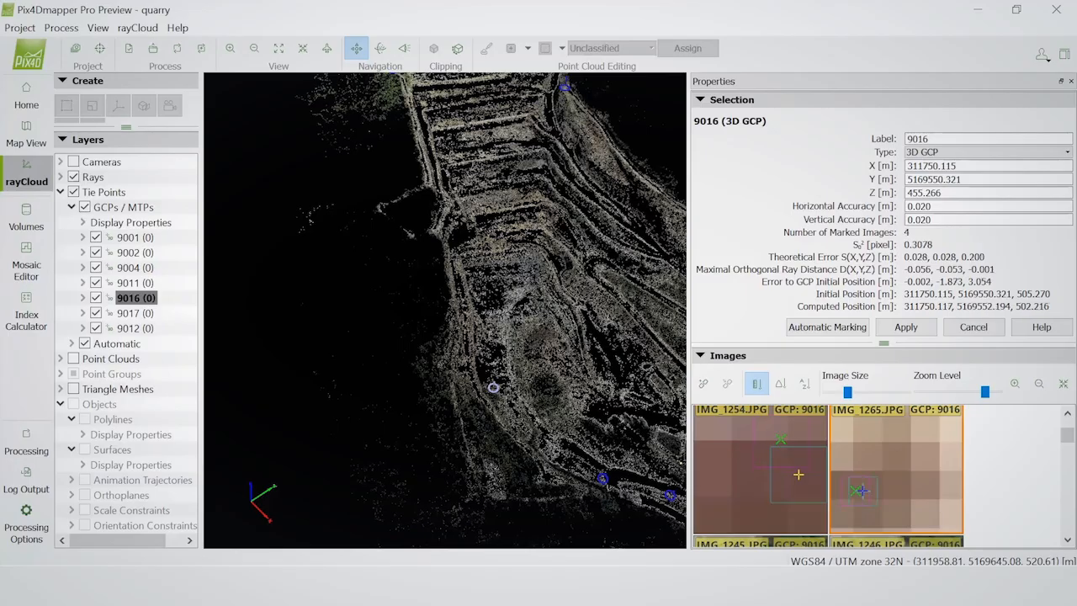
left_click(907, 327)
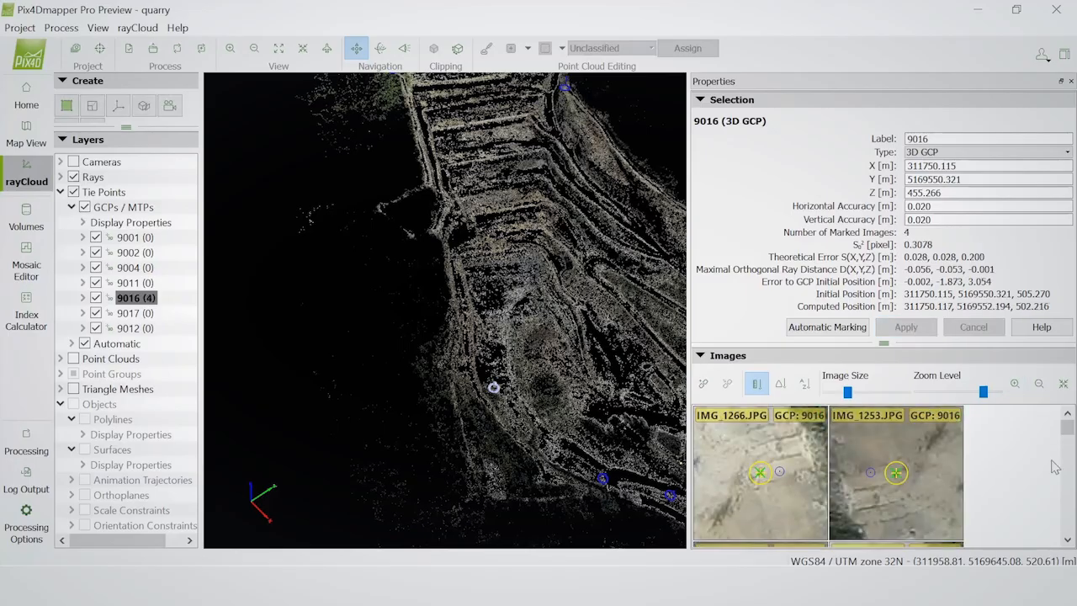
Check the predicted positions of GCP 9016 in the remaining images, mark its target in IMG_1272 and apply the mark
scroll(1063, 490, "down", 1)
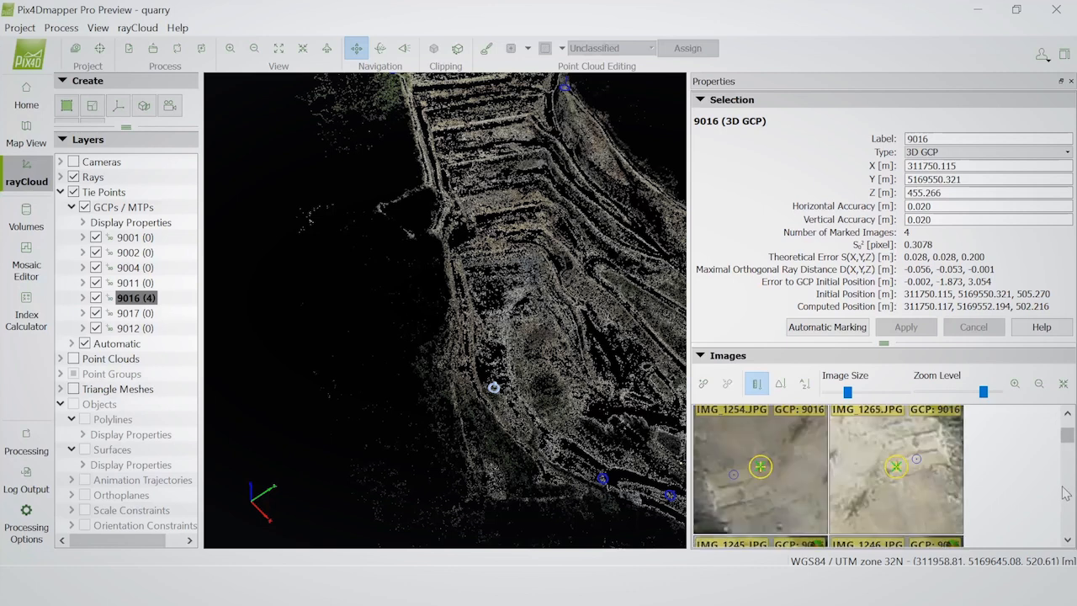
scroll(1065, 493, "down", 1)
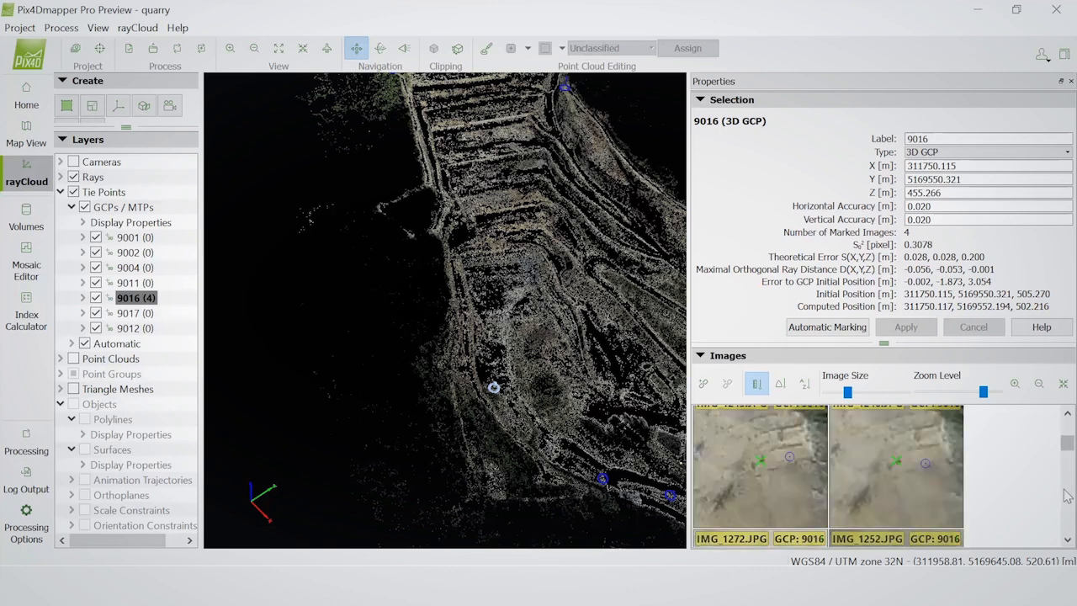
scroll(1067, 495, "down", 1)
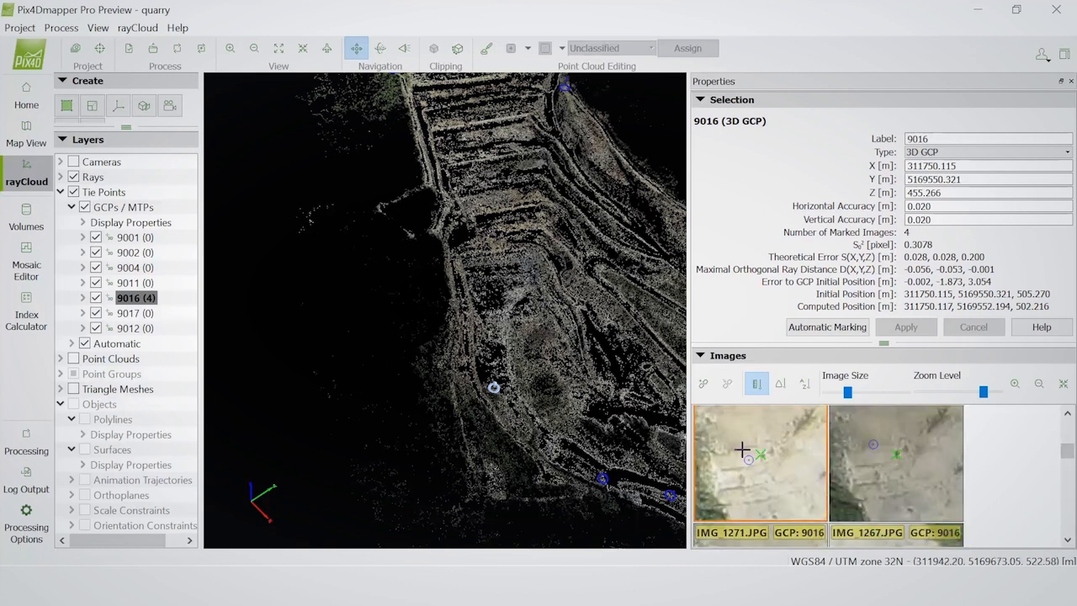
scroll(765, 463, "up", 5)
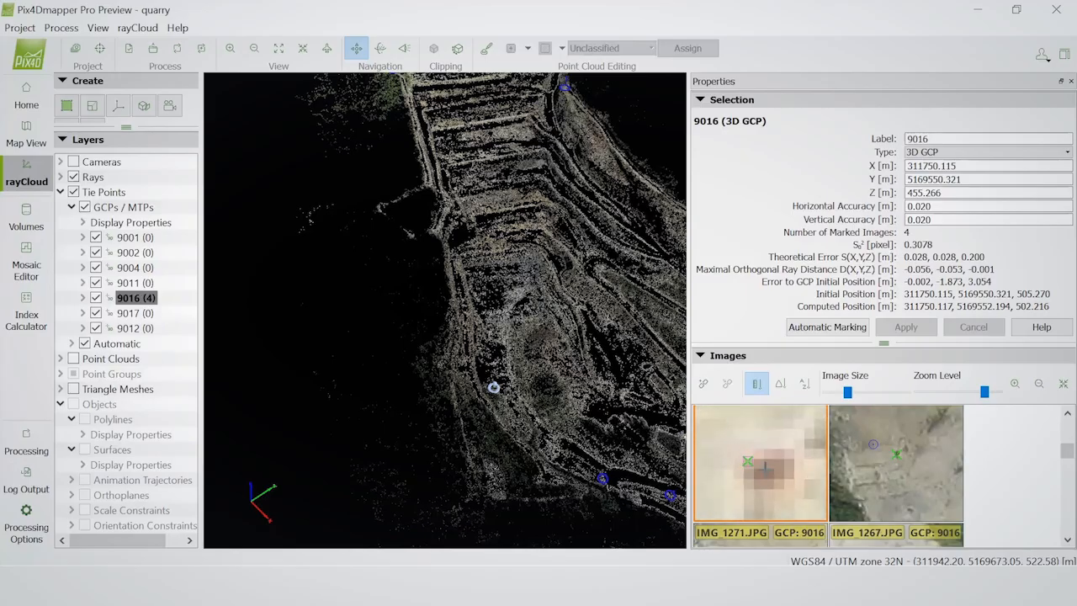
left_click(763, 468)
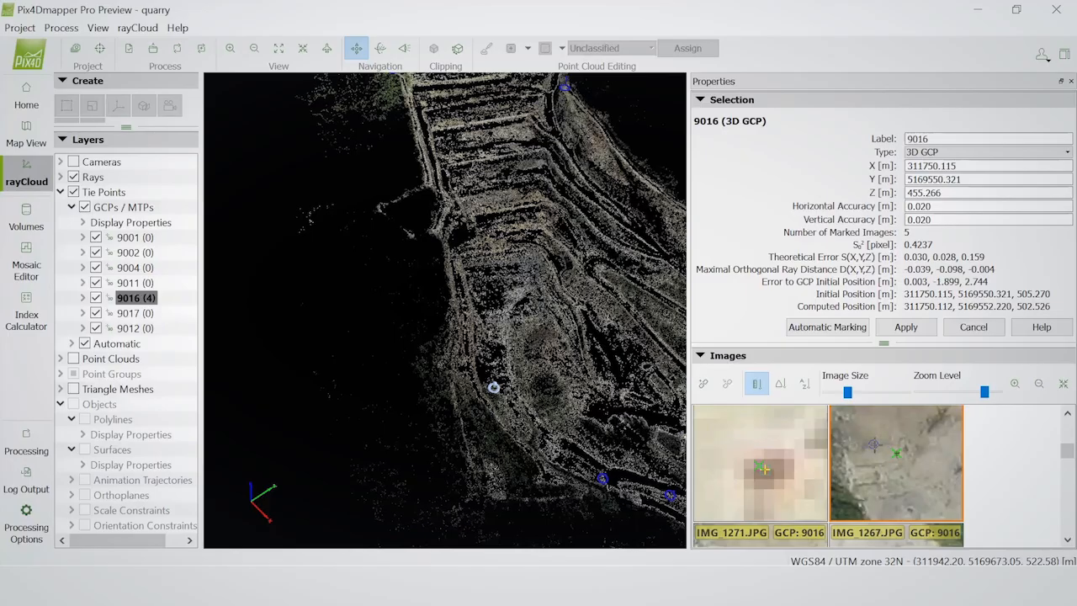
left_click(909, 329)
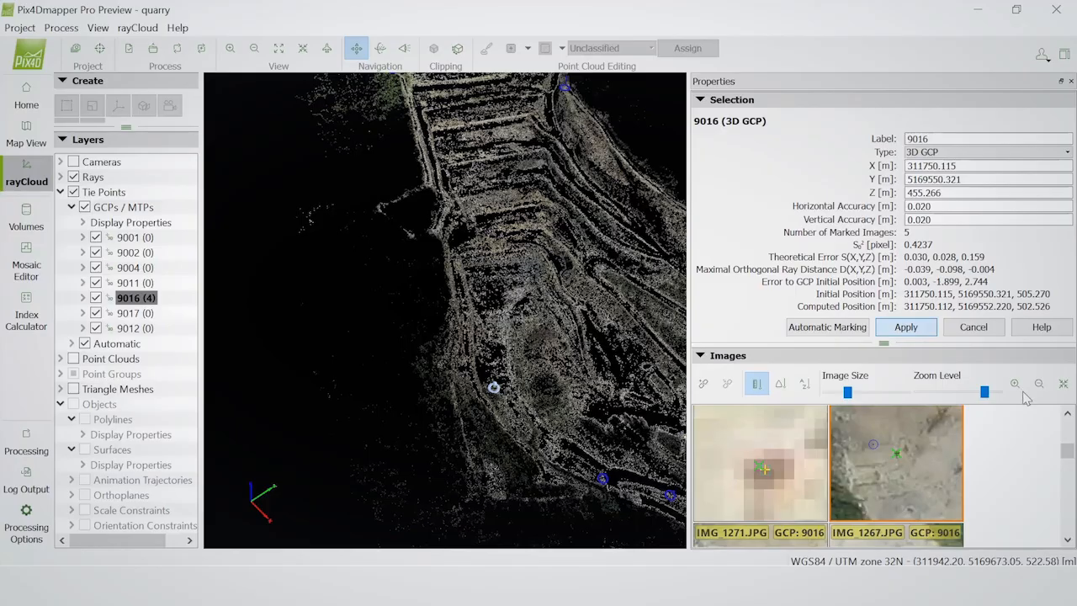